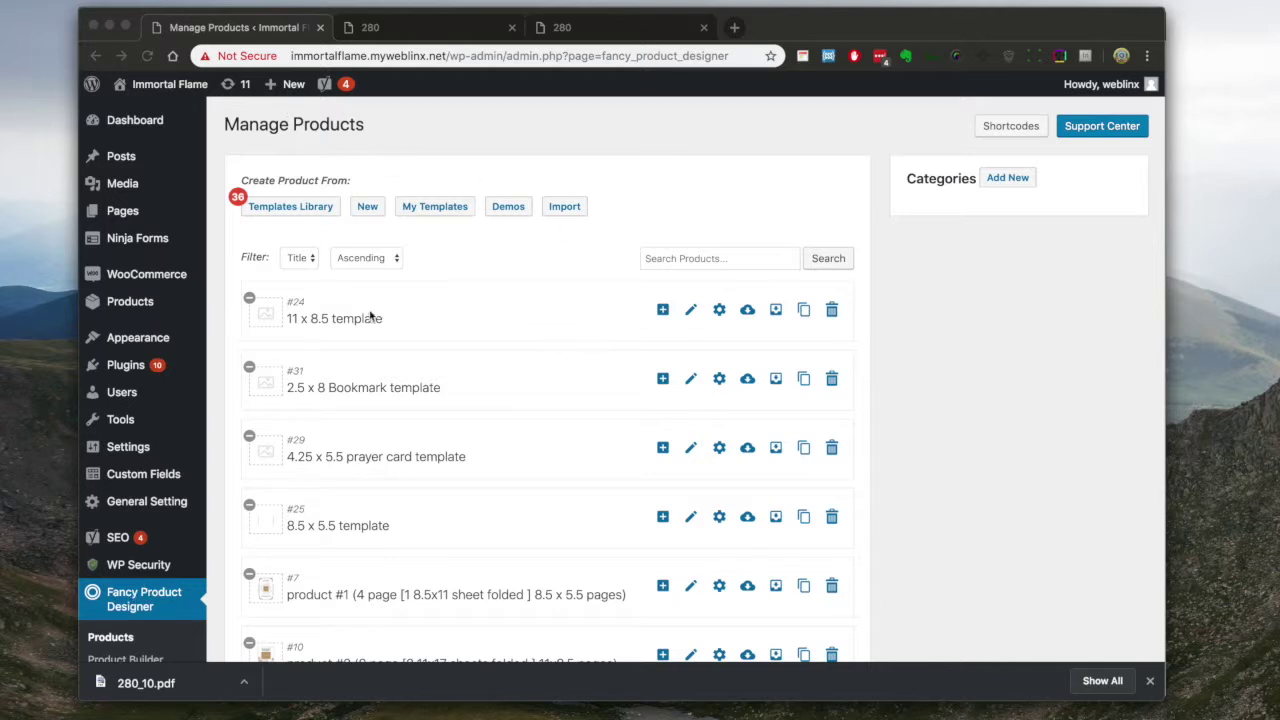
# Expand product #1 to review its pages alongside the other listed products, and open the Fancy Product Designer designs management page
pyautogui.scroll(-5, 400, 420)
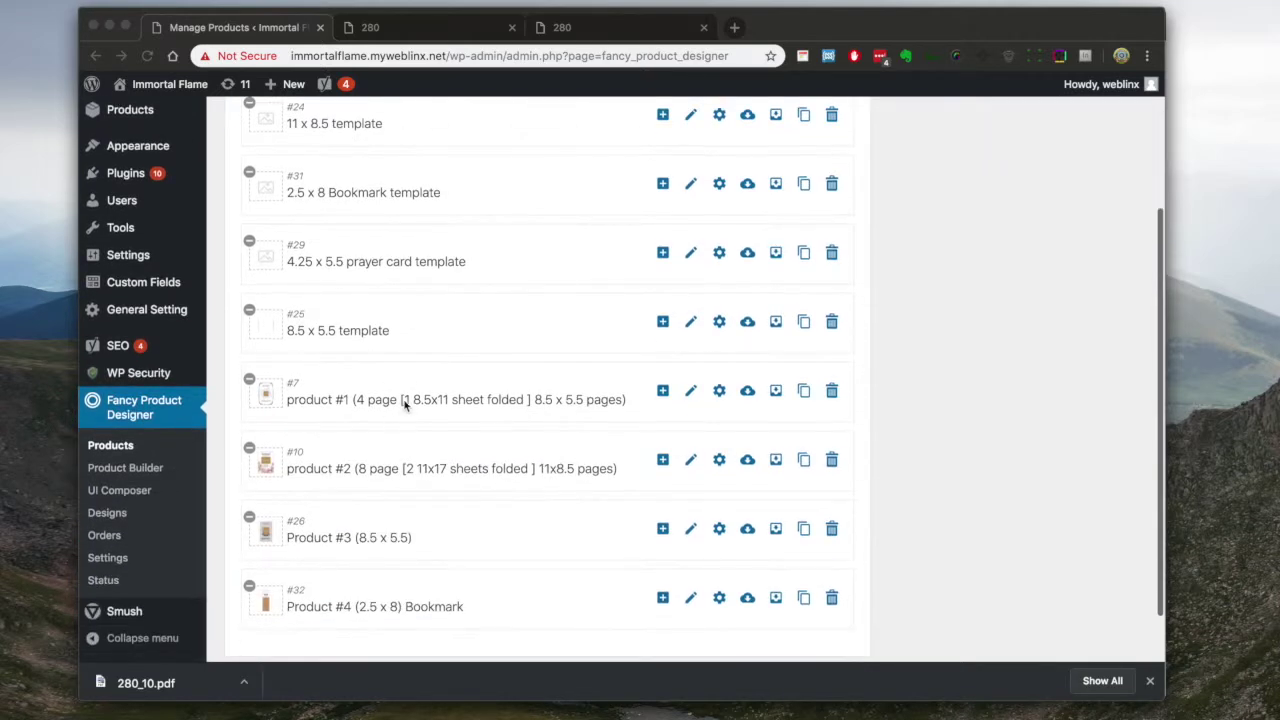
pyautogui.click(401, 401)
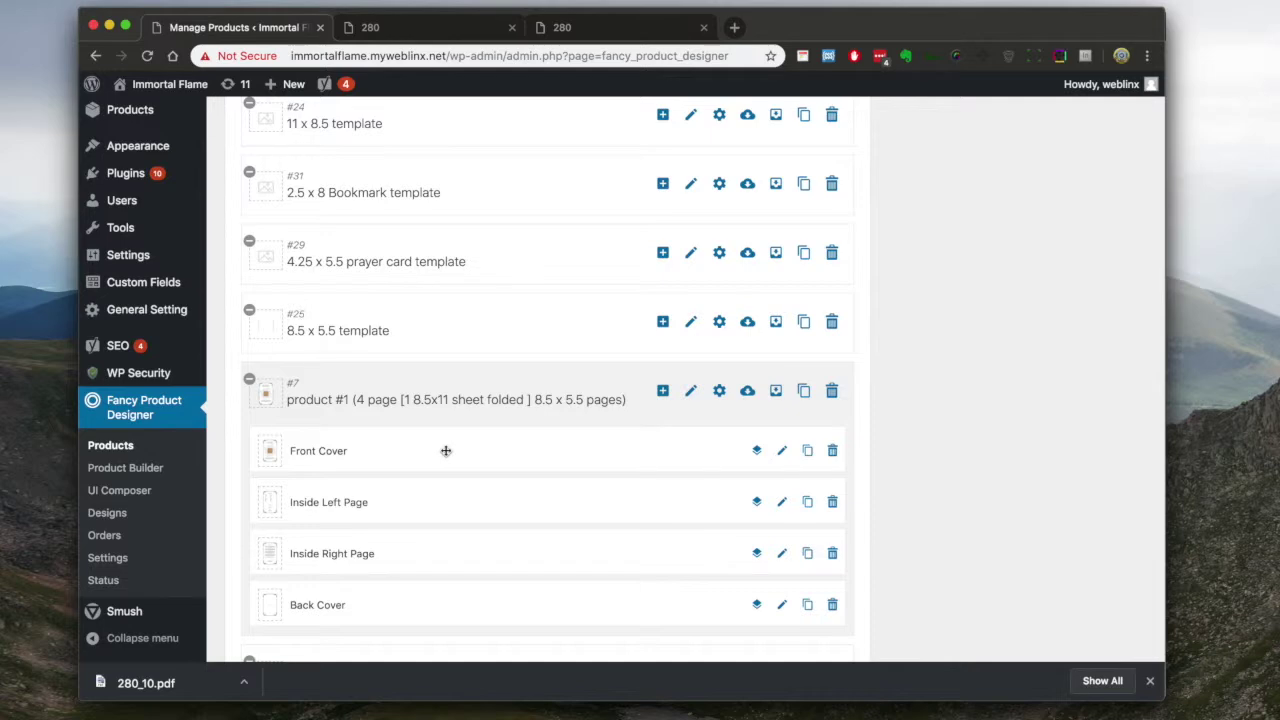
pyautogui.scroll(5, 446, 451)
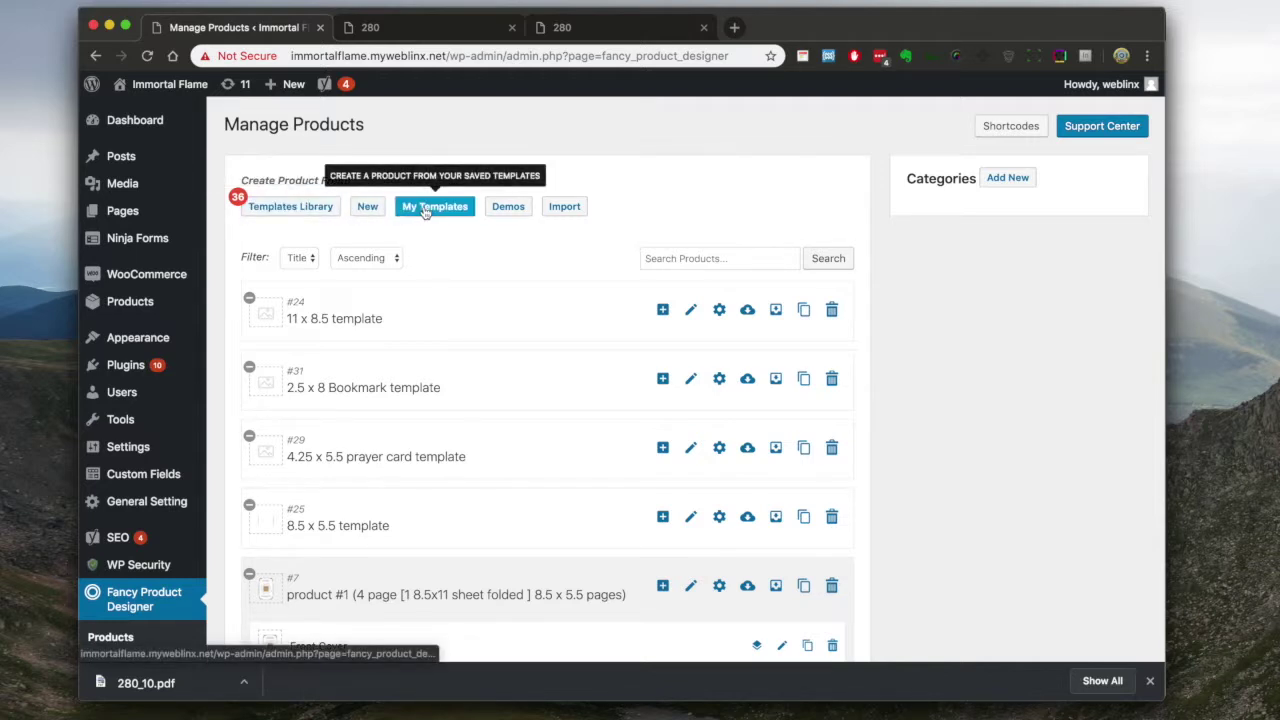
pyautogui.scroll(-2, 353, 320)
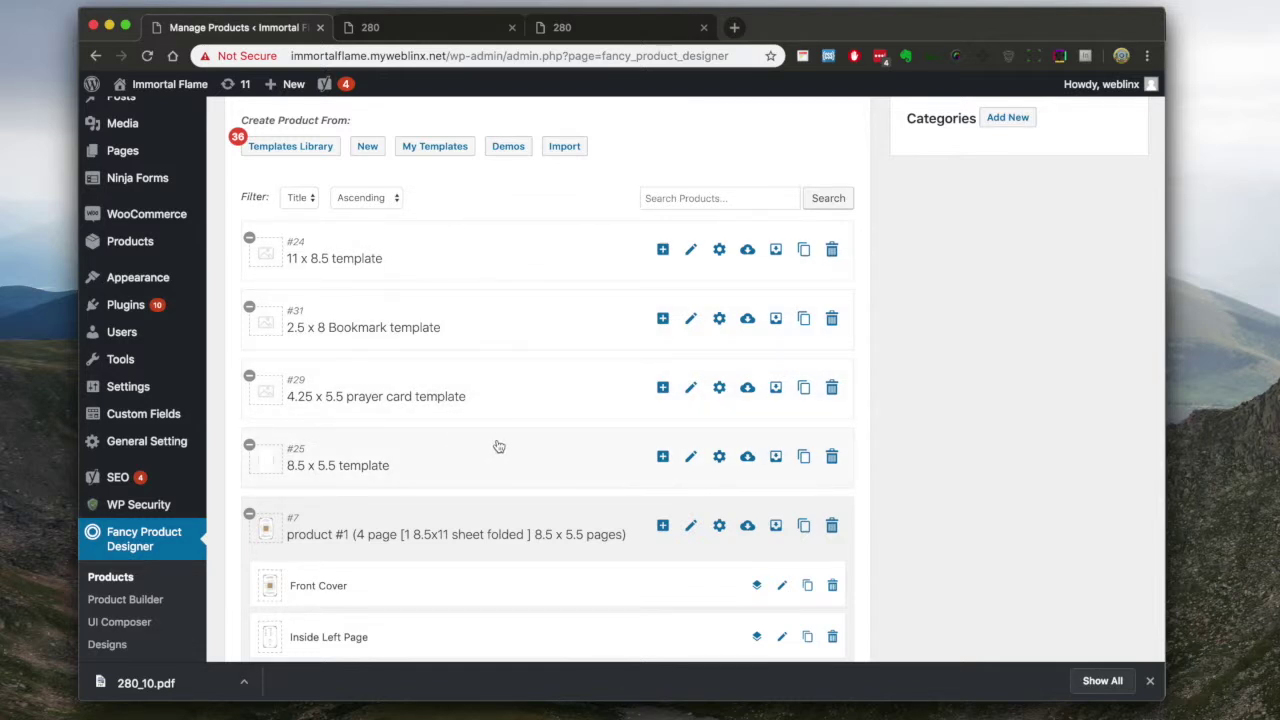
pyautogui.scroll(-3, 505, 396)
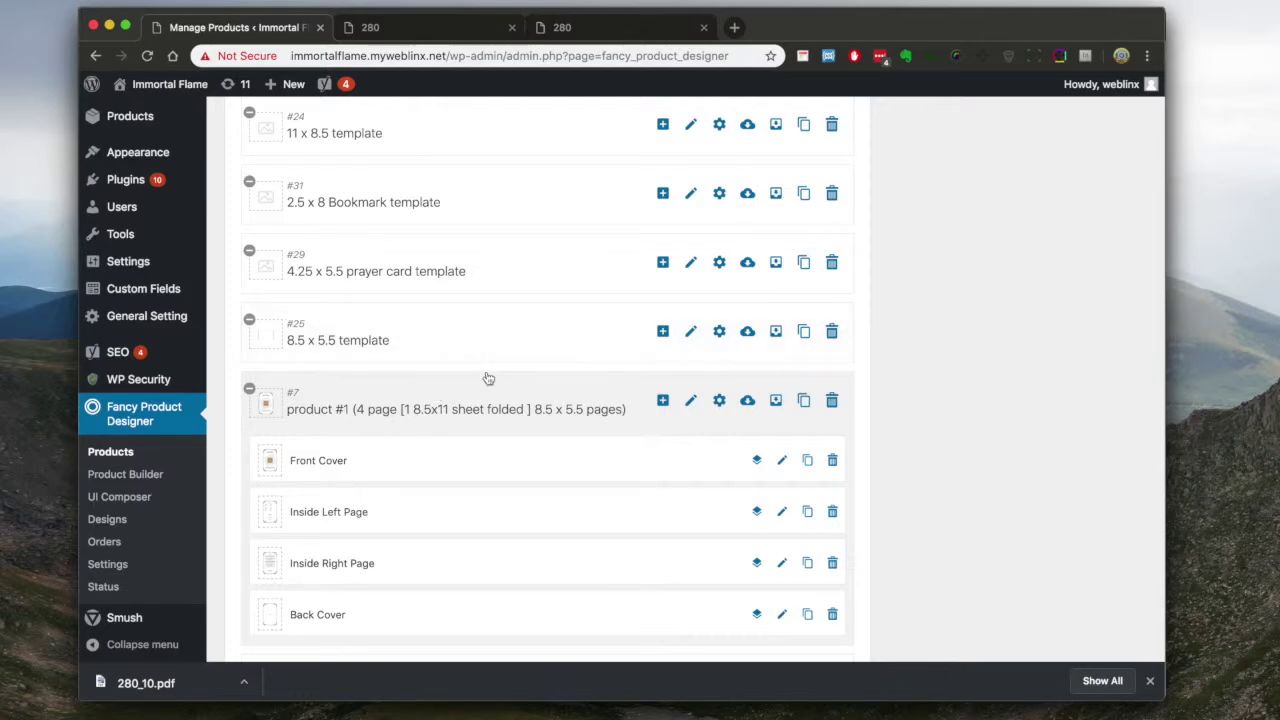
pyautogui.scroll(-5, 457, 454)
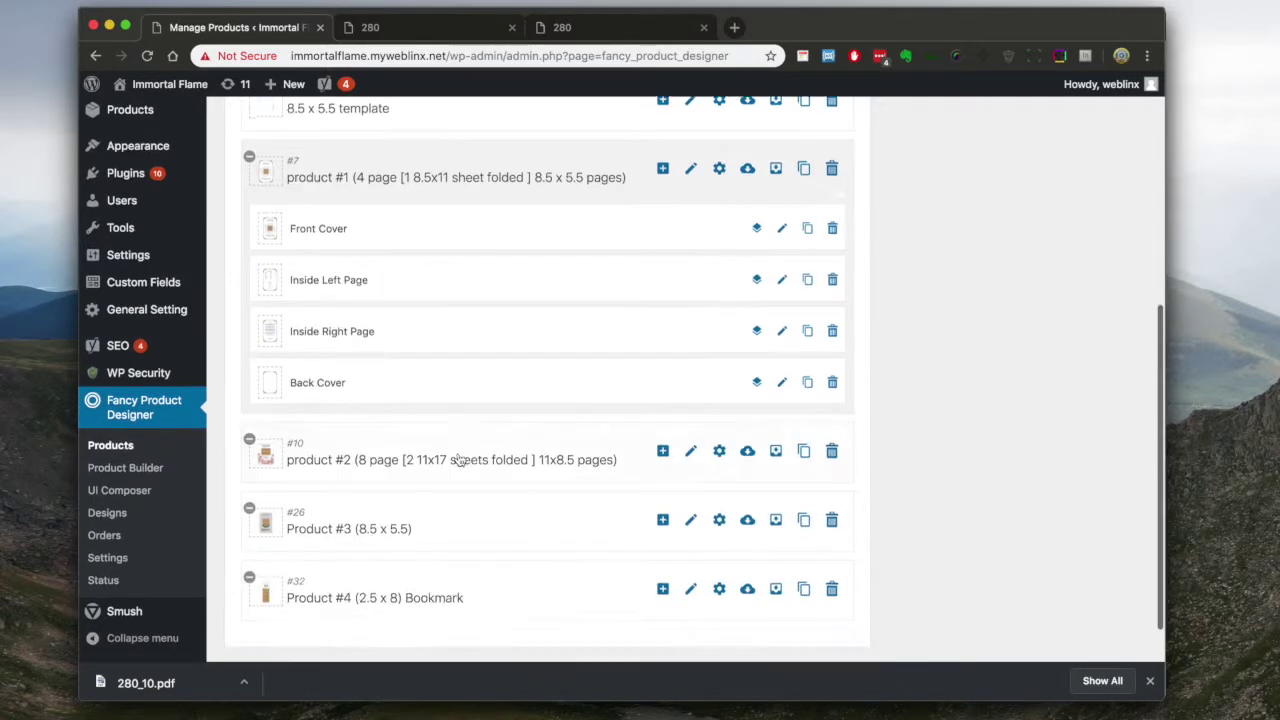
pyautogui.scroll(5, 470, 400)
pyautogui.scroll(2, 479, 358)
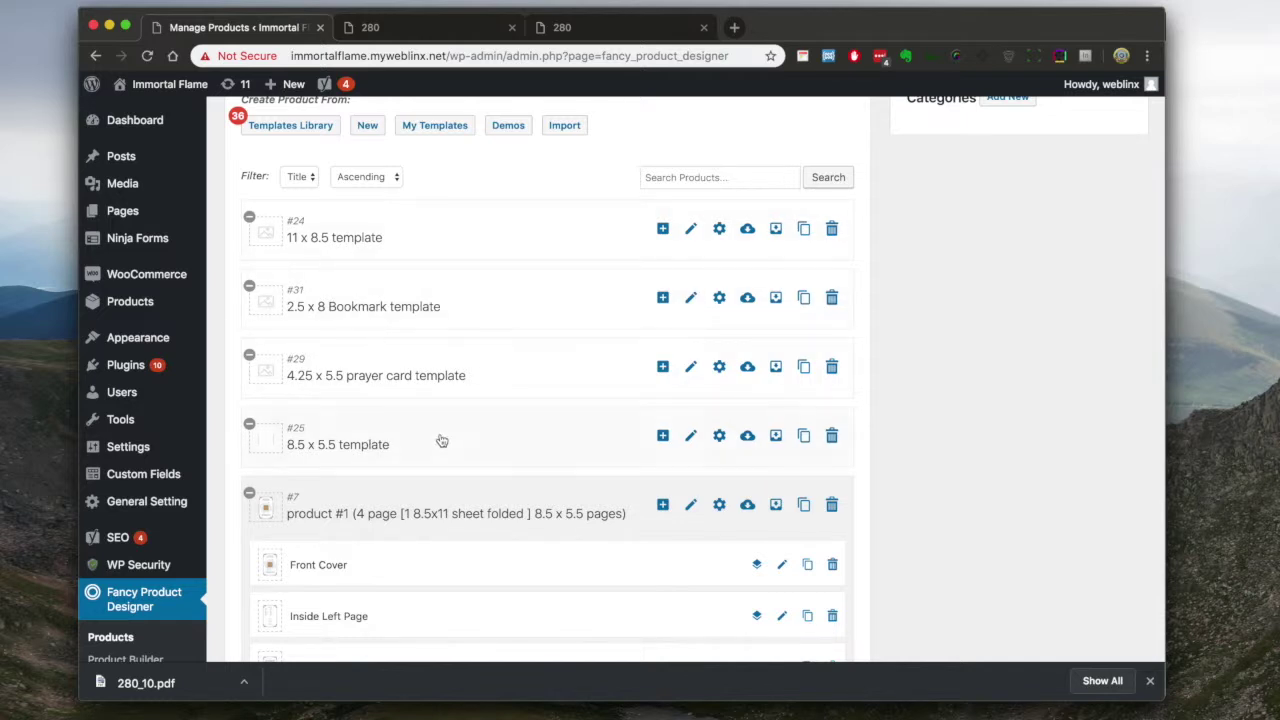
pyautogui.scroll(-2, 491, 474)
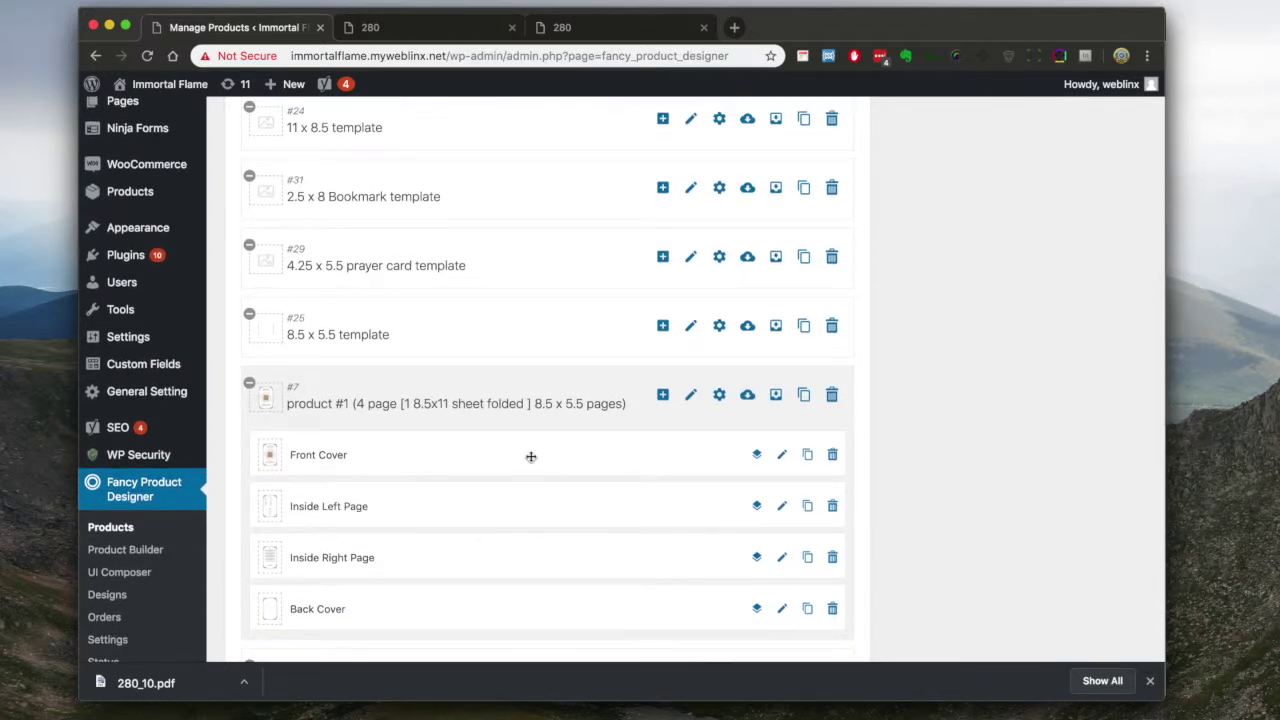
pyautogui.scroll(-4, 531, 458)
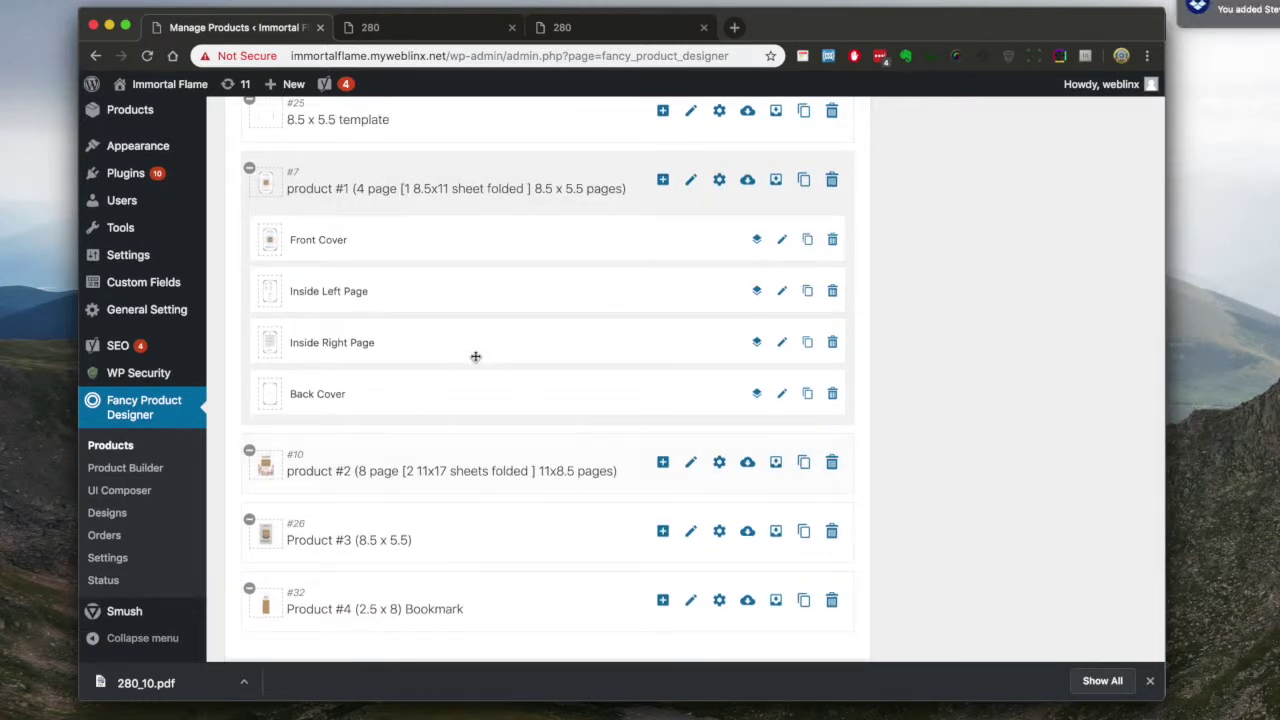
pyautogui.click(108, 512)
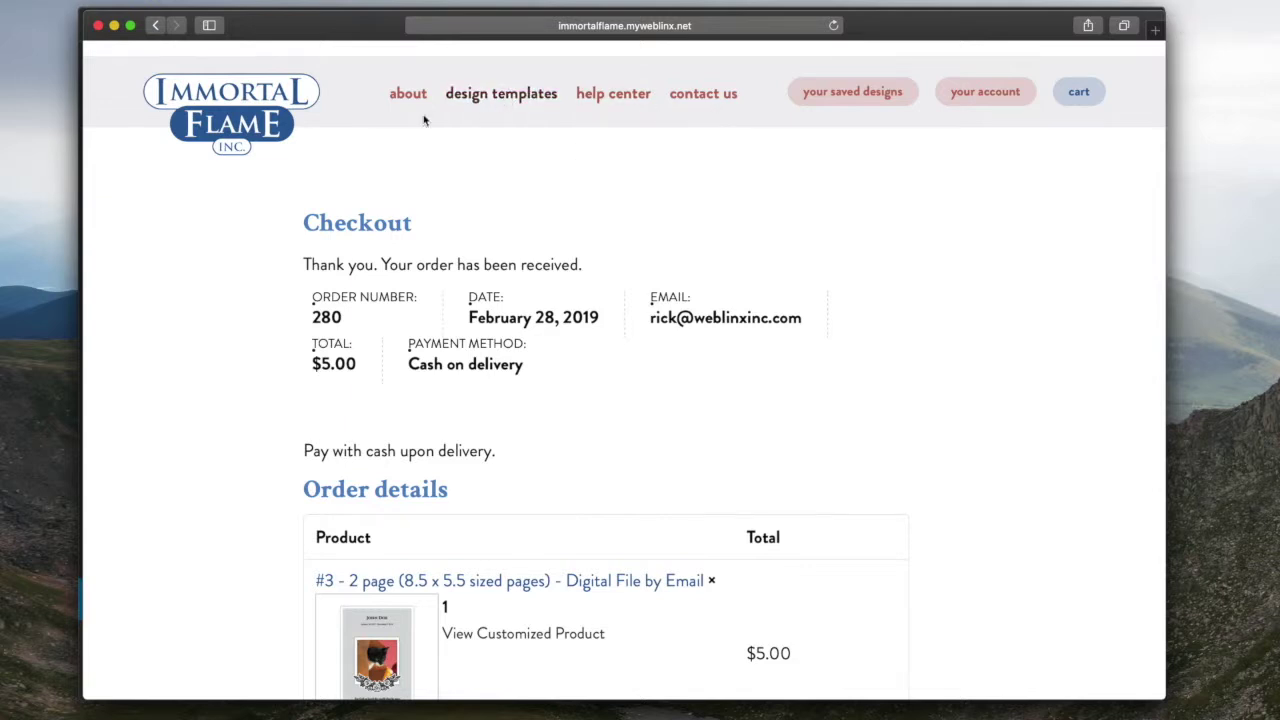
# Switch to the storefront in Safari and open the design template #2 – 8 pages (11 x 8.5 sized pages) for customizing
pyautogui.click(505, 97)
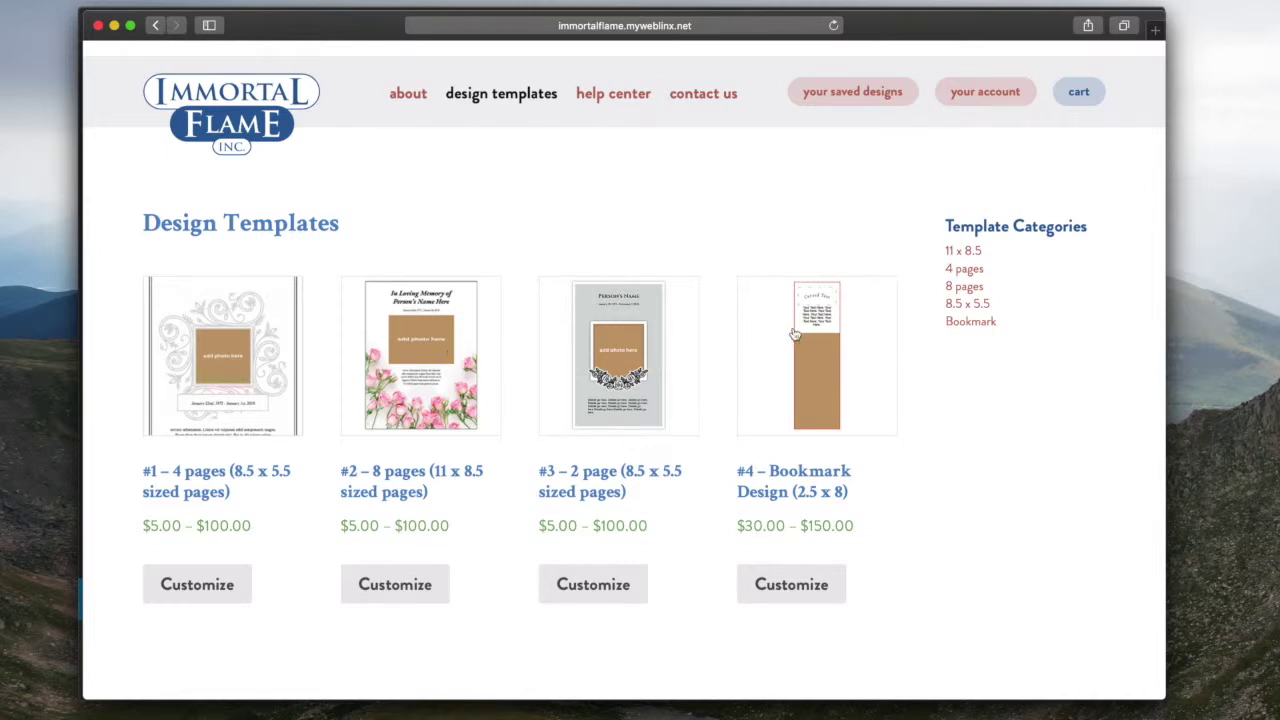
pyautogui.click(410, 340)
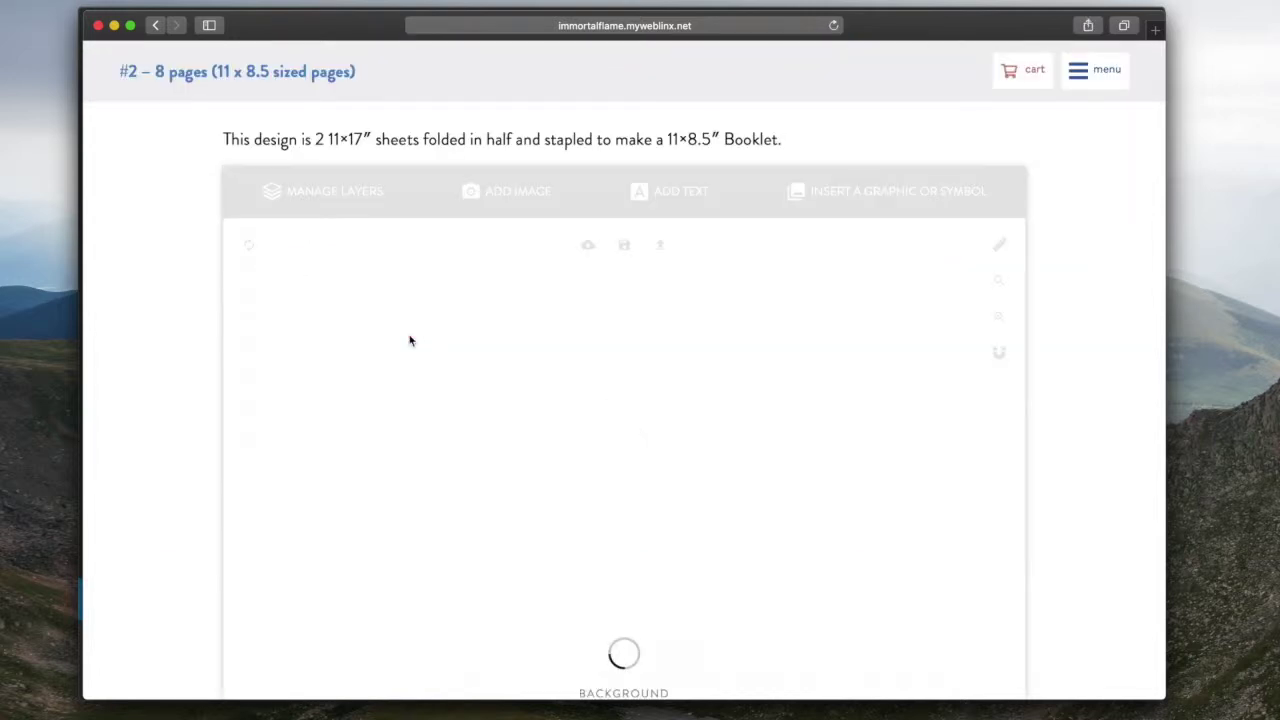
pyautogui.scroll(-1, 408, 340)
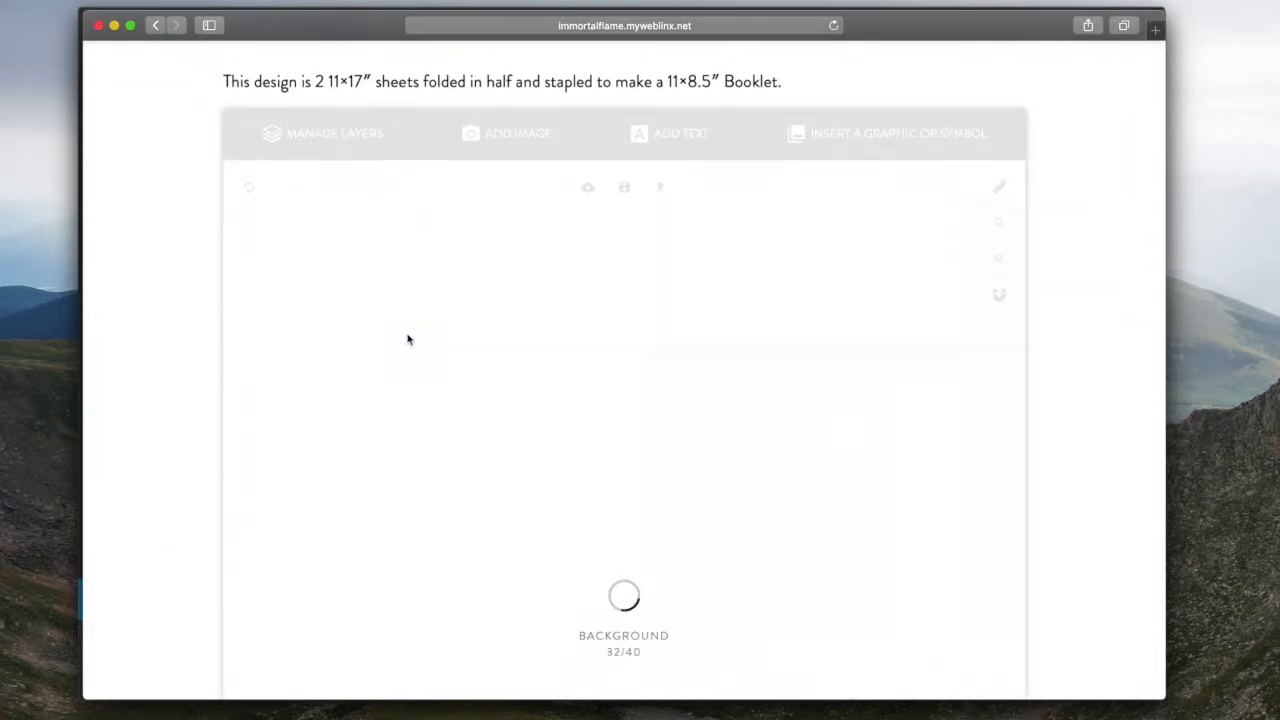
pyautogui.scroll(1, 408, 340)
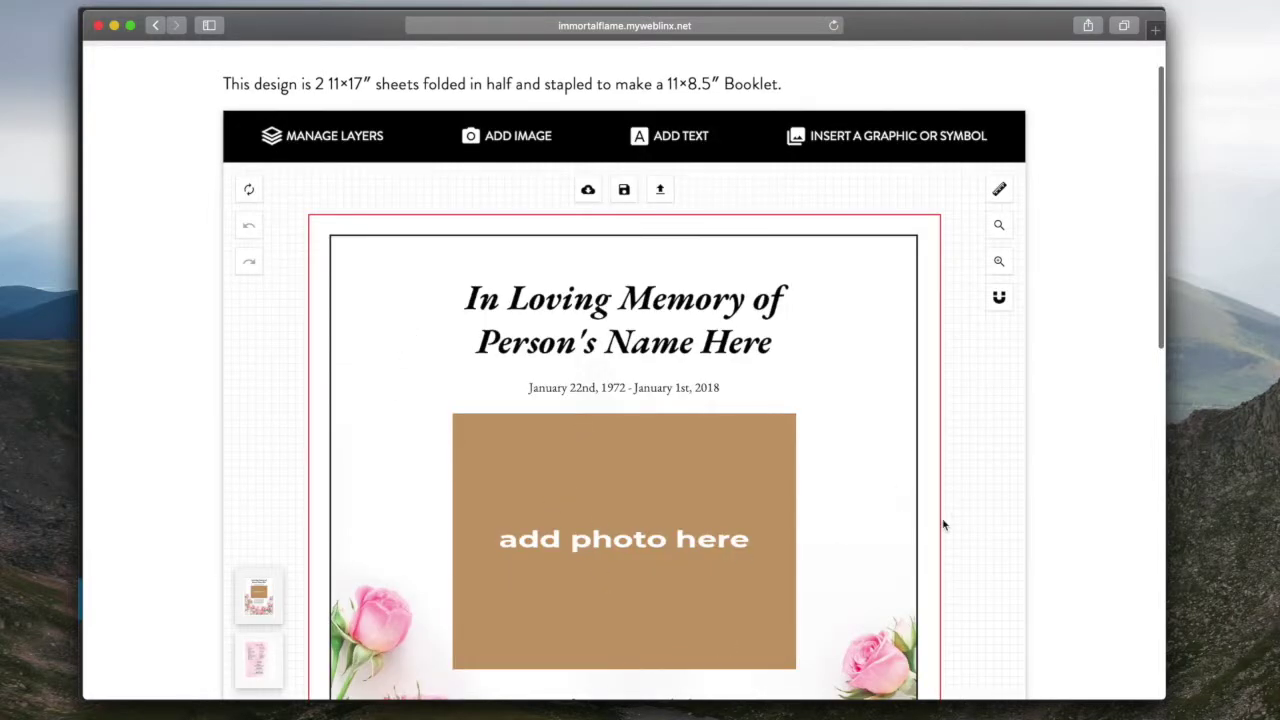
pyautogui.scroll(-1, 786, 457)
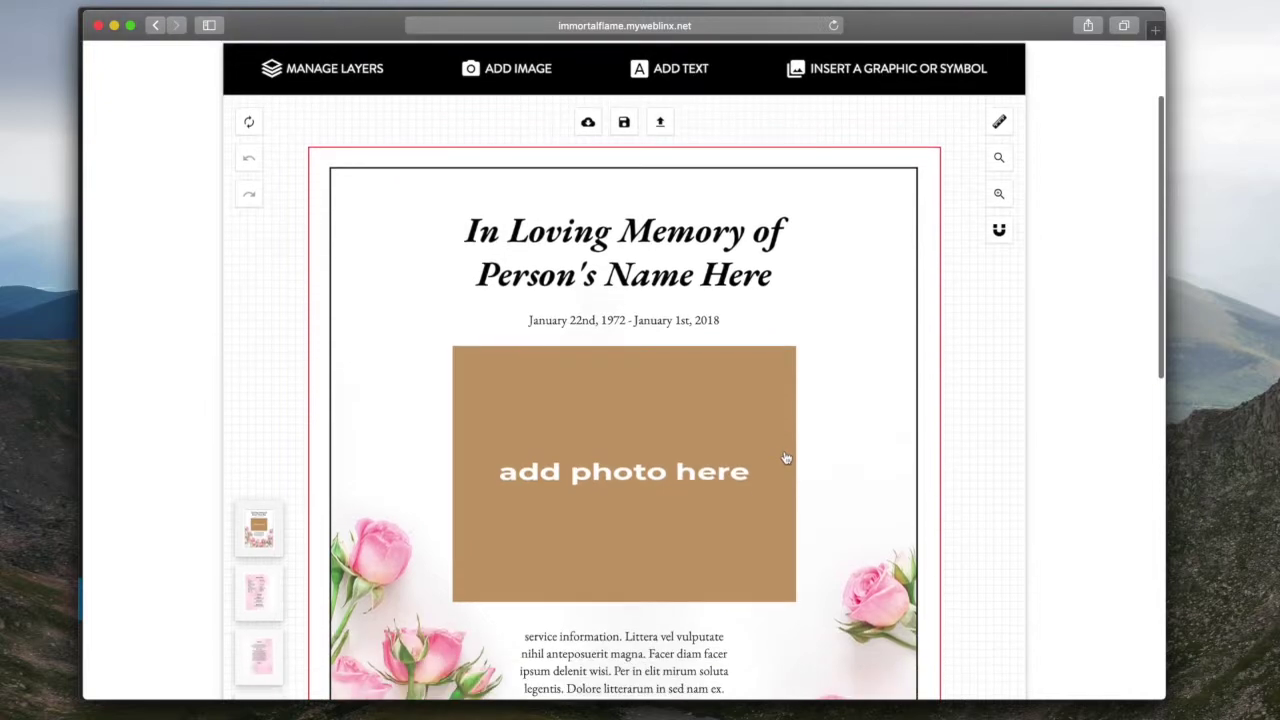
pyautogui.scroll(1, 785, 457)
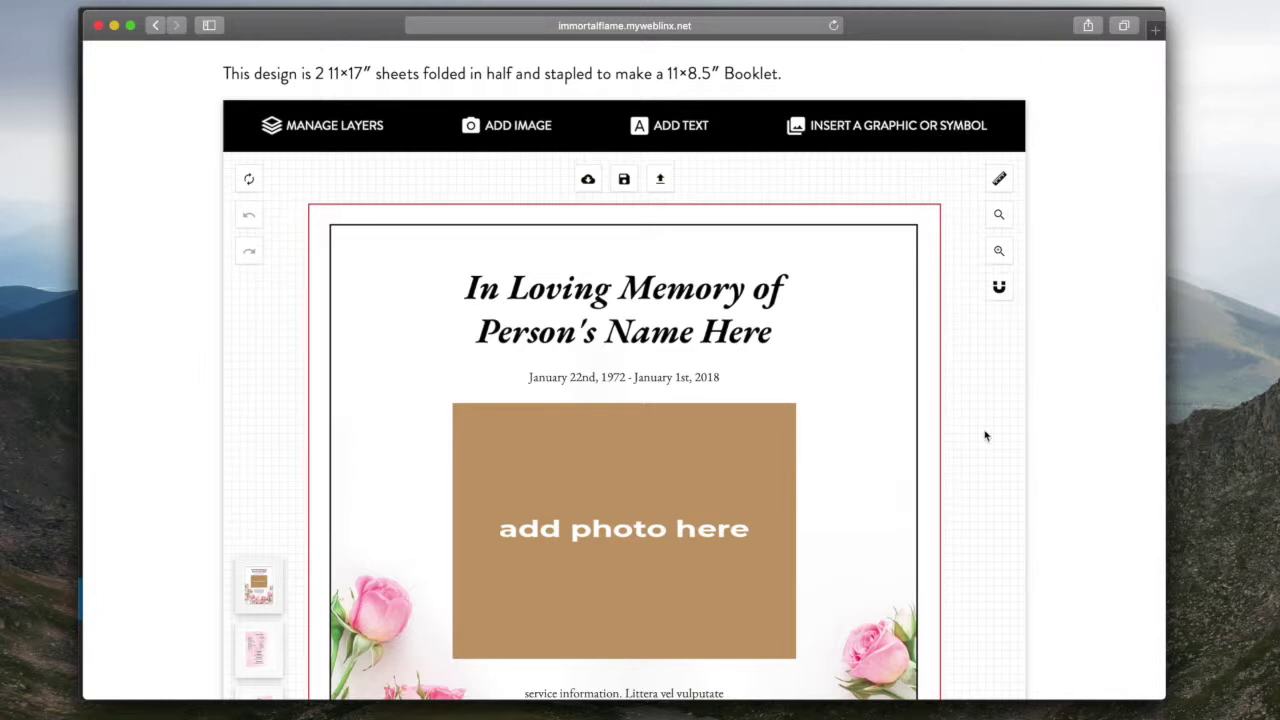
# Insert the book graphic on the booklet's front cover and place it beside the title, near the page's right border
pyautogui.click(908, 133)
pyautogui.moveTo(653, 327)
pyautogui.scroll(-2, 653, 327)
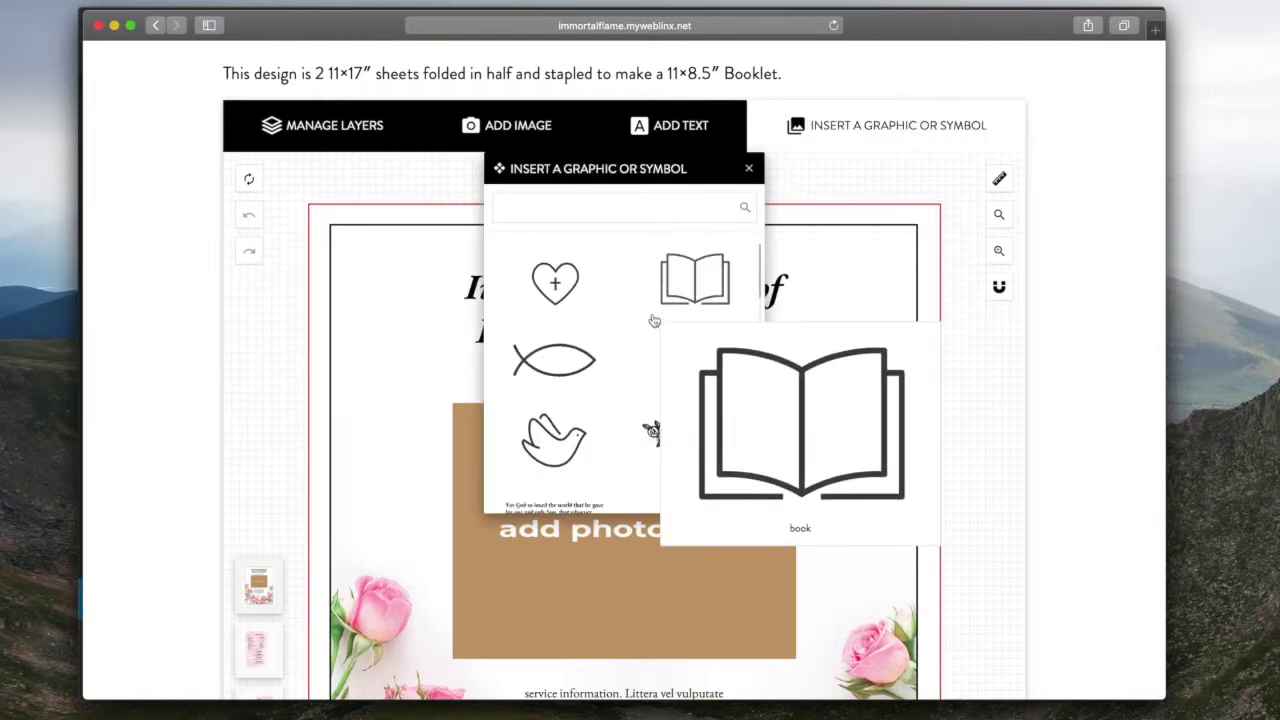
pyautogui.moveTo(538, 512)
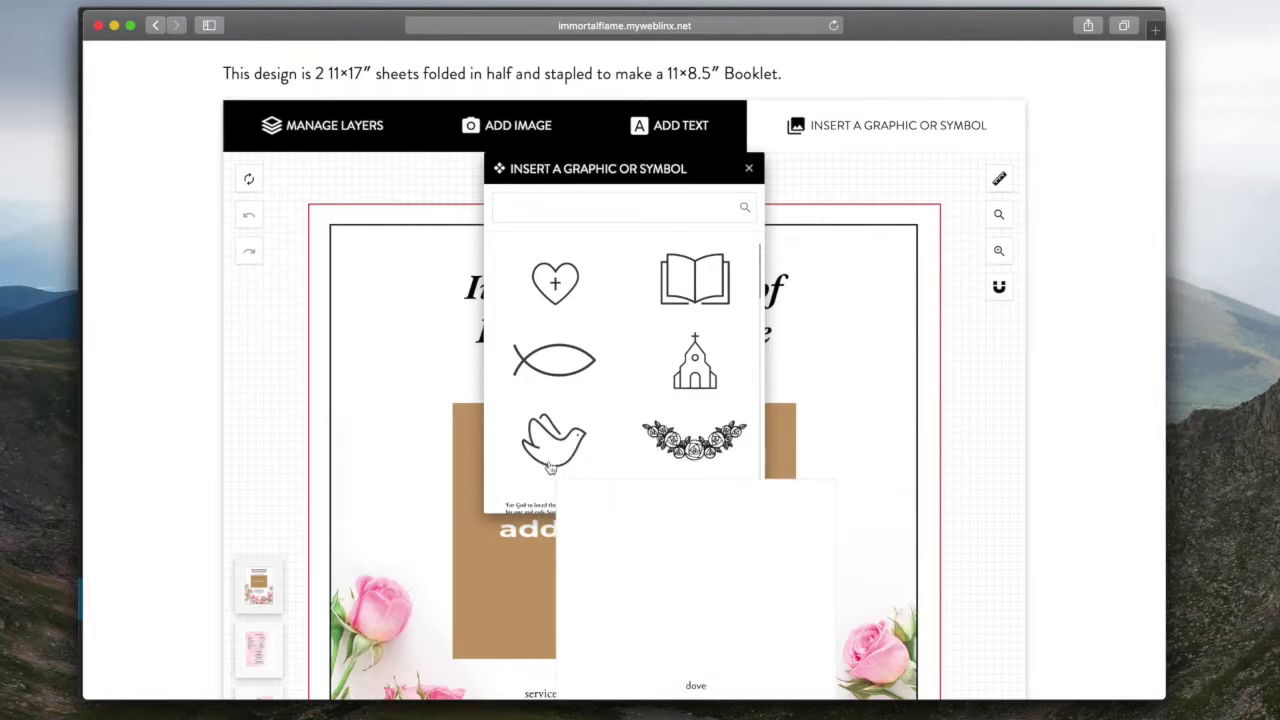
pyautogui.click(679, 283)
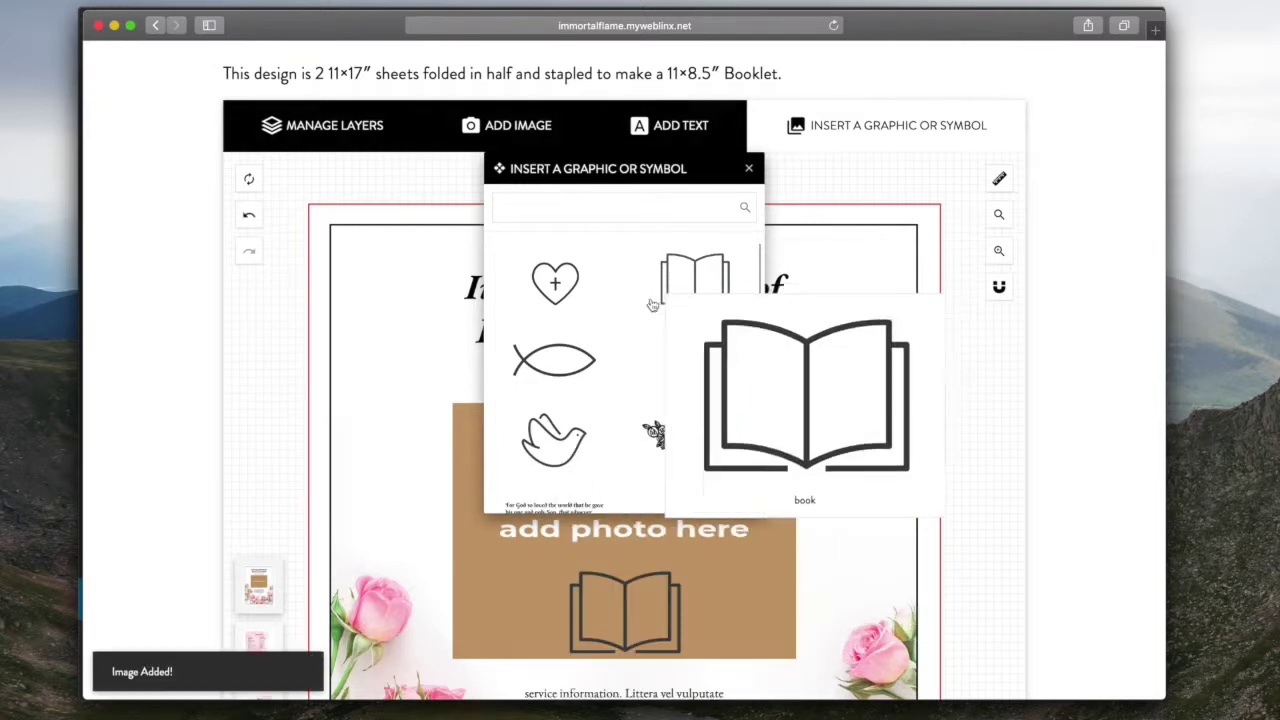
pyautogui.moveTo(612, 589); pyautogui.dragTo(876, 333)
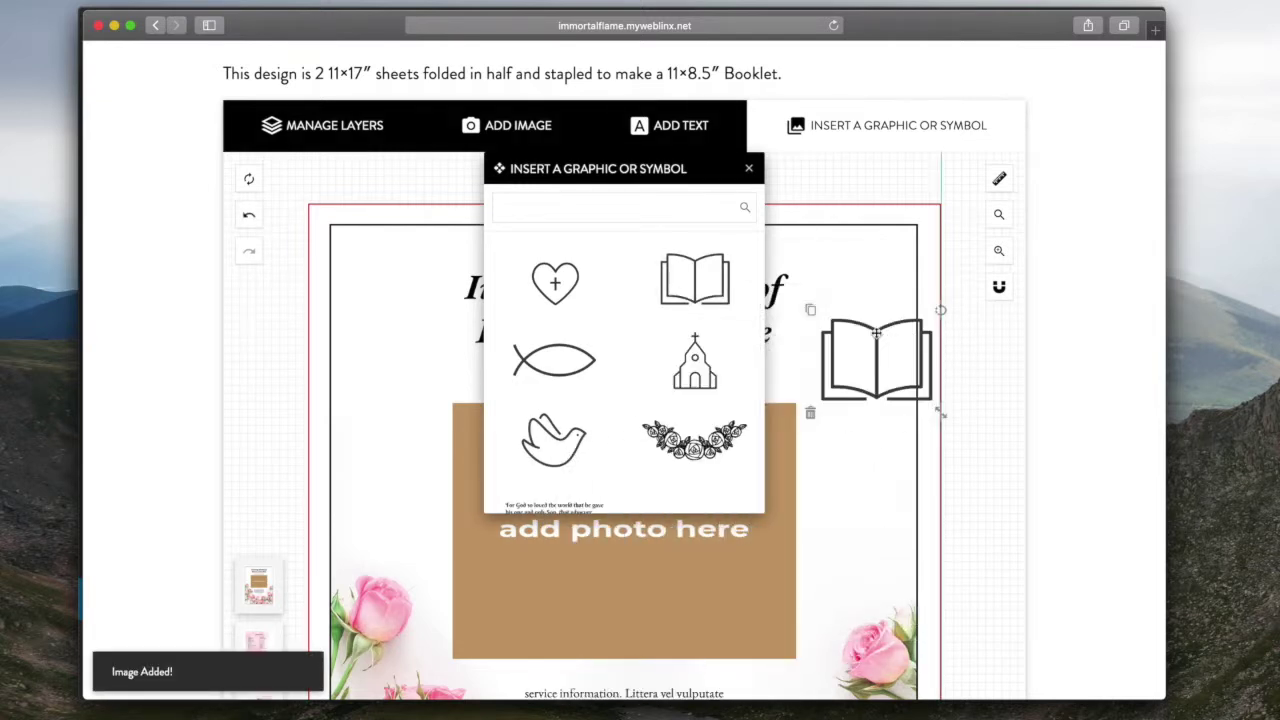
pyautogui.click(749, 168)
# Switch back to the WordPress admin in Chrome and examine the designs in the religious symbols category
pyautogui.hotkey('ctrl', 'Up')
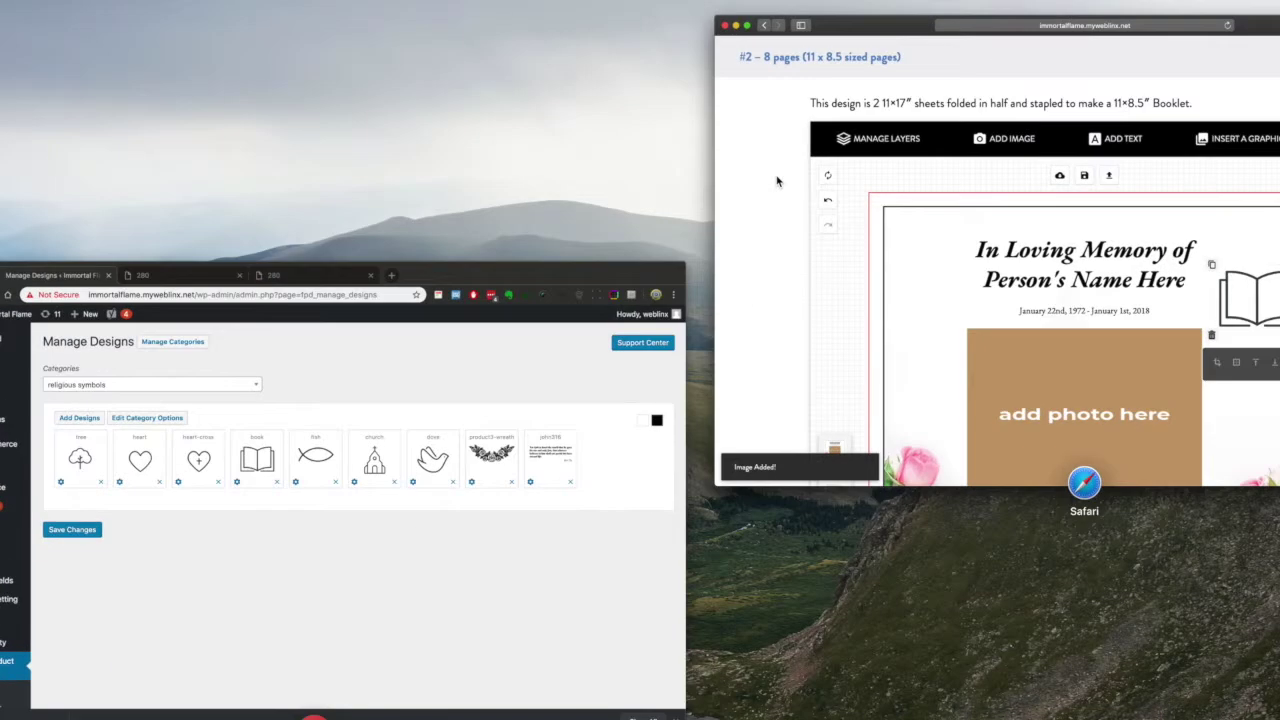
pyautogui.click(460, 591)
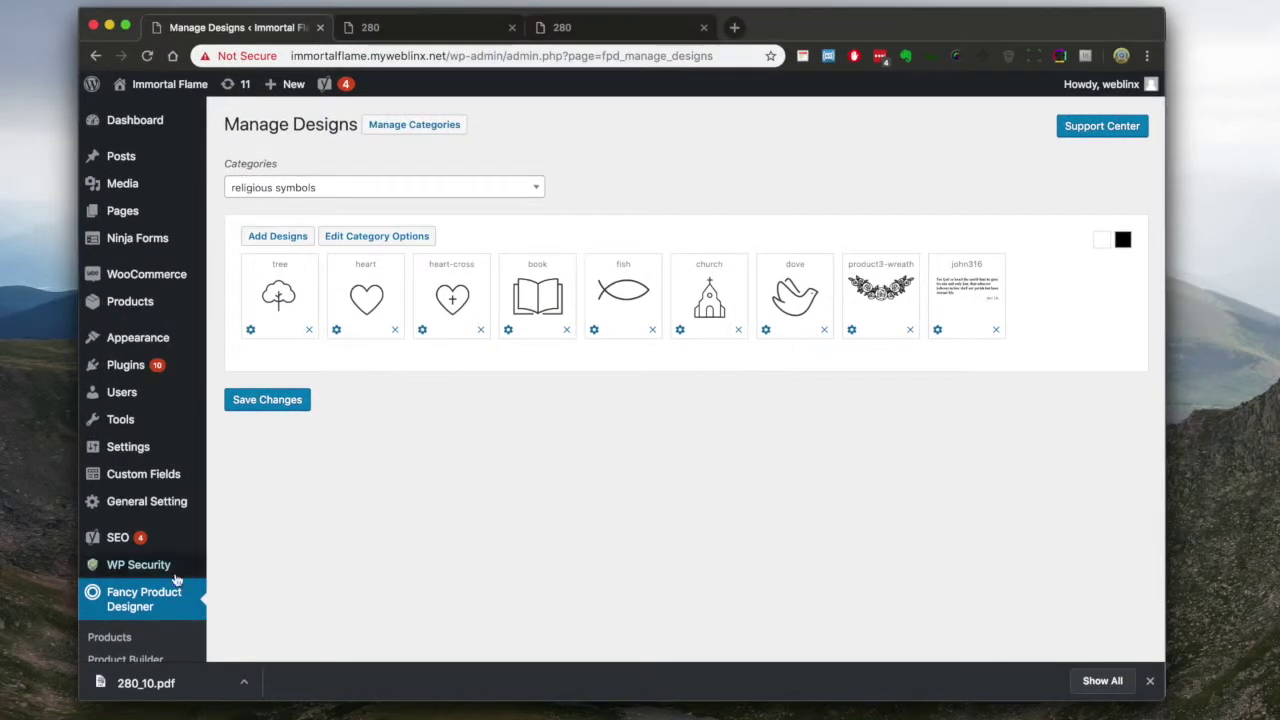
pyautogui.scroll(-1, 176, 577)
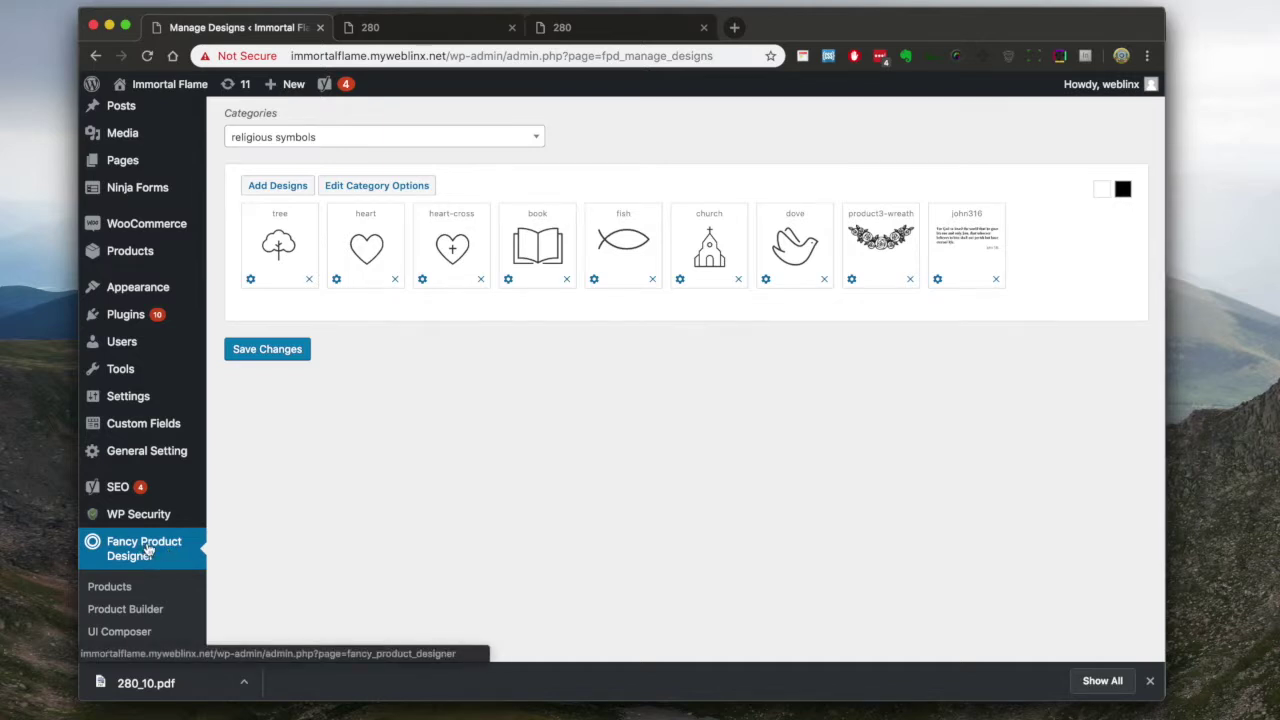
pyautogui.scroll(1, 697, 346)
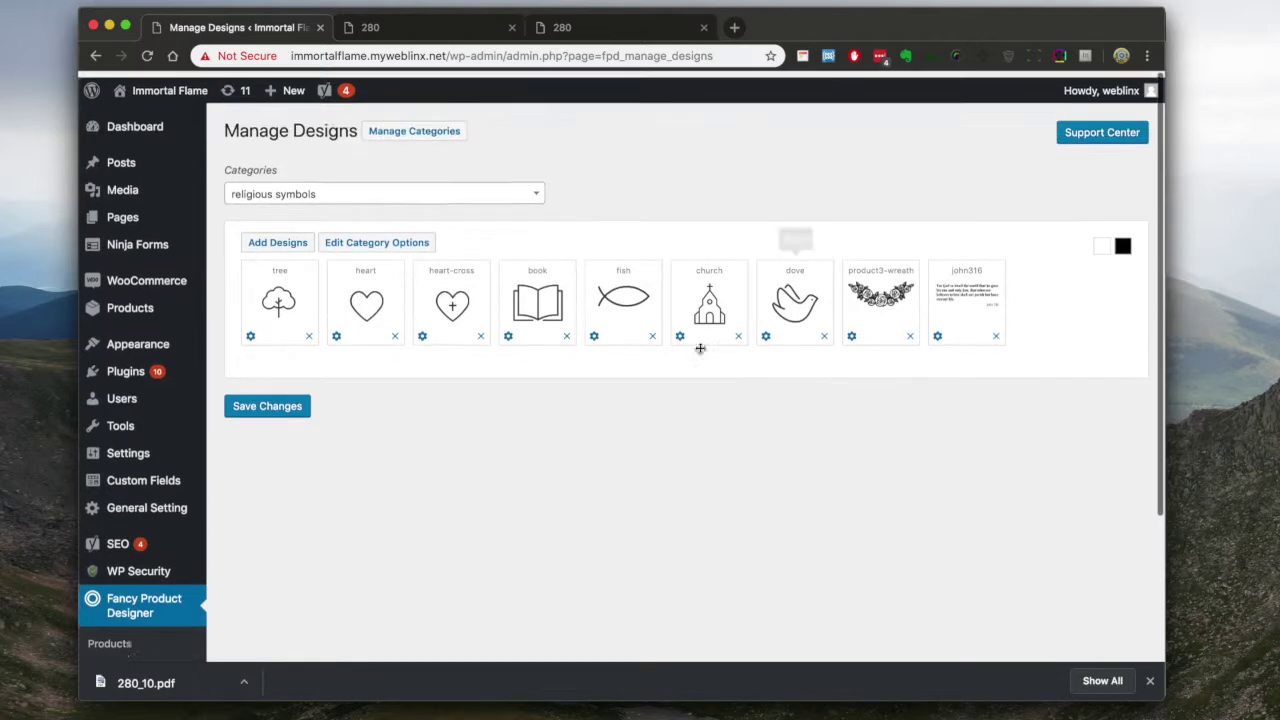
pyautogui.scroll(-1, 575, 354)
# View the WooCommerce orders list and open the store's list of all products
pyautogui.click(109, 585)
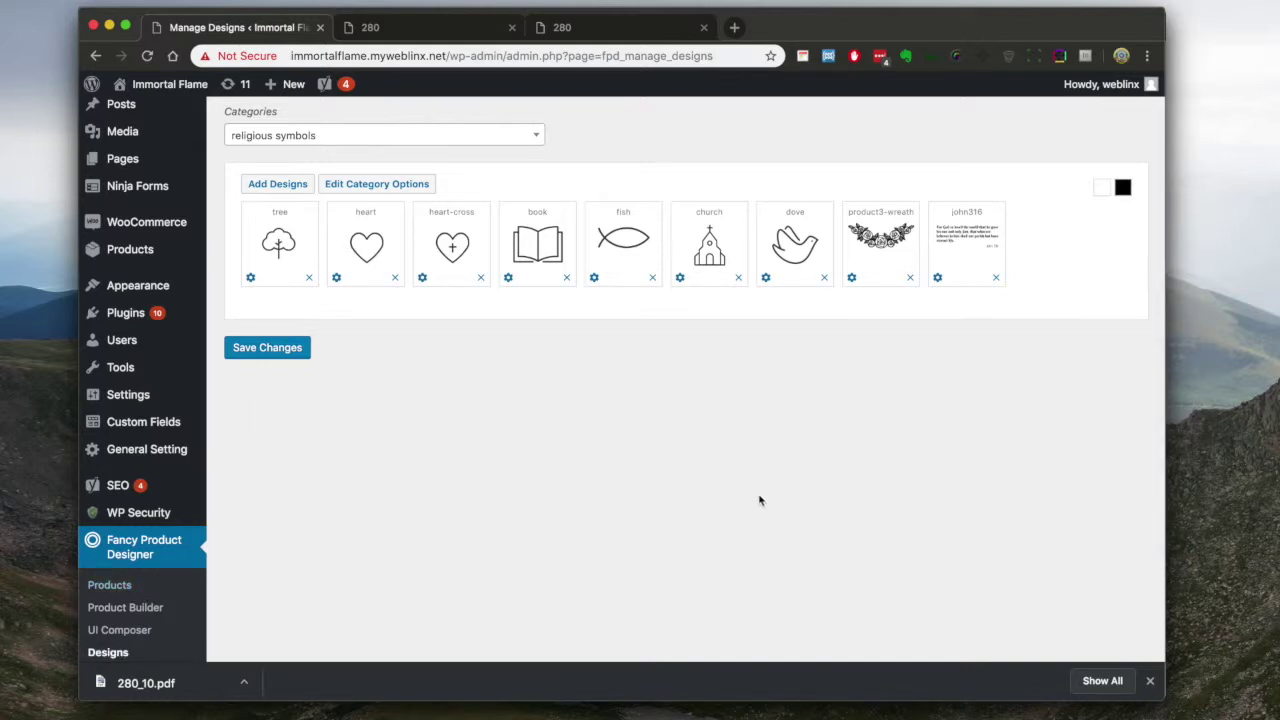
pyautogui.click(152, 224)
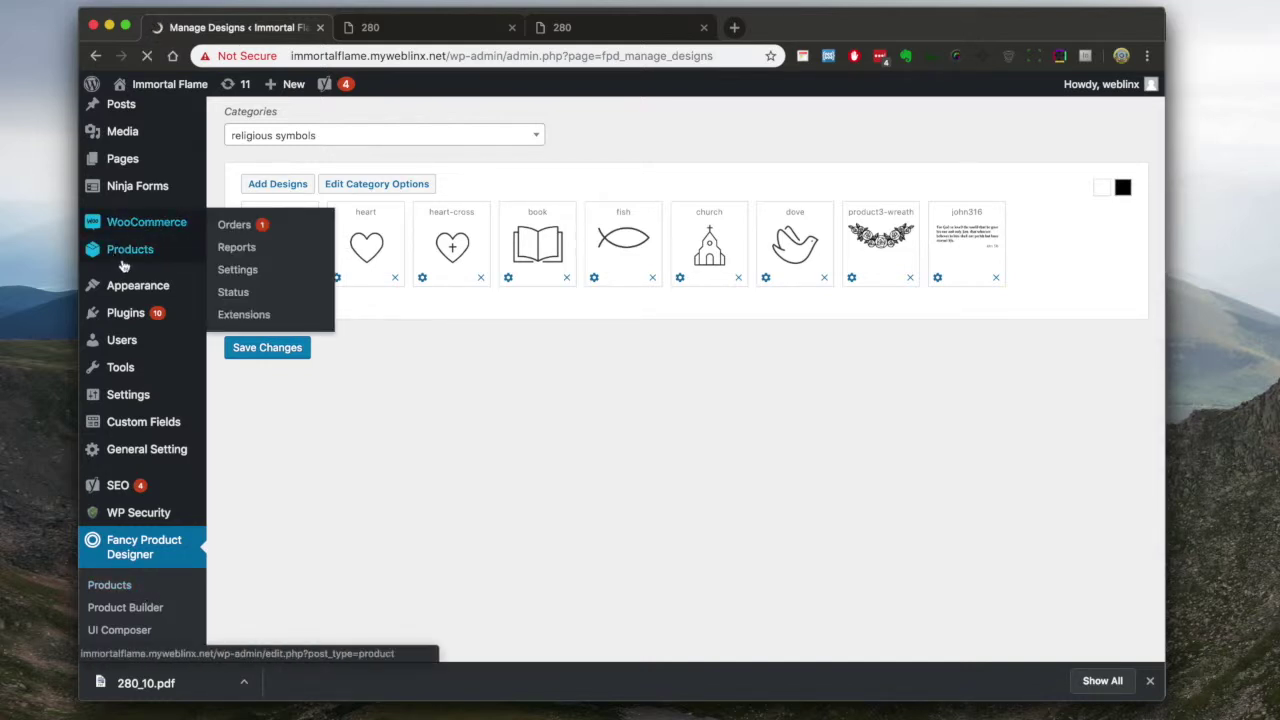
pyautogui.moveTo(118, 259)
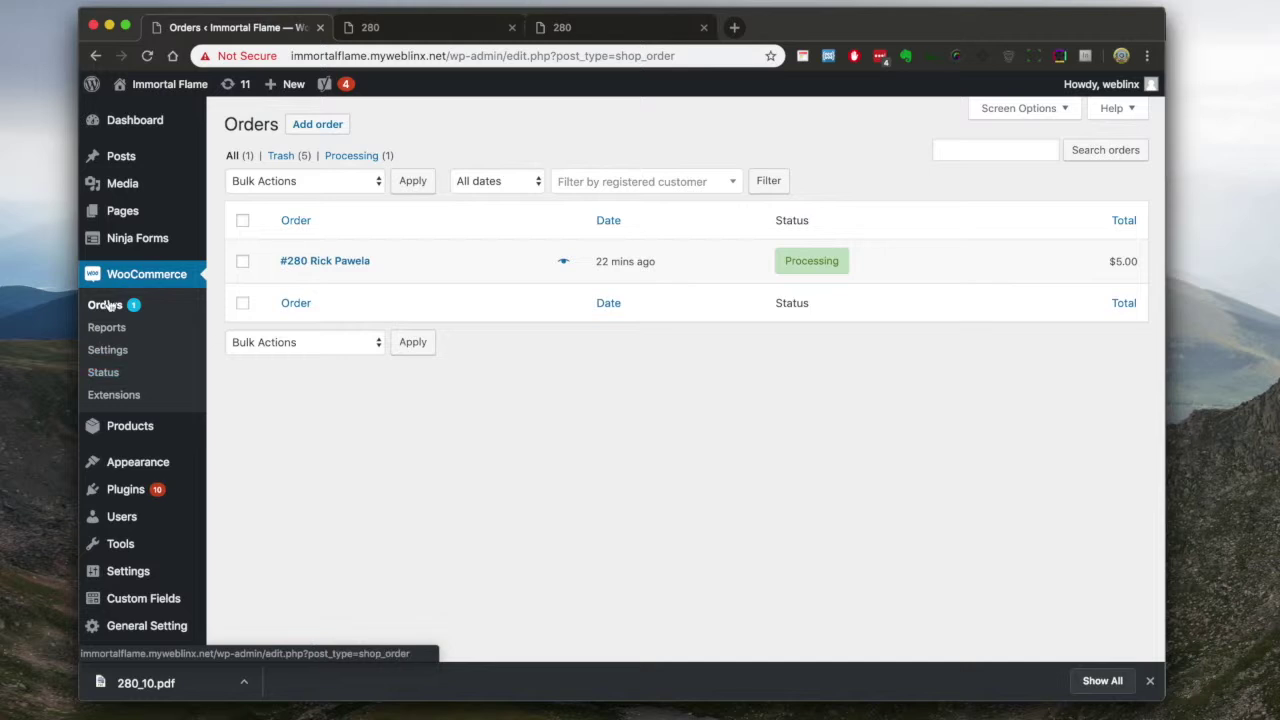
pyautogui.scroll(-3, 108, 331)
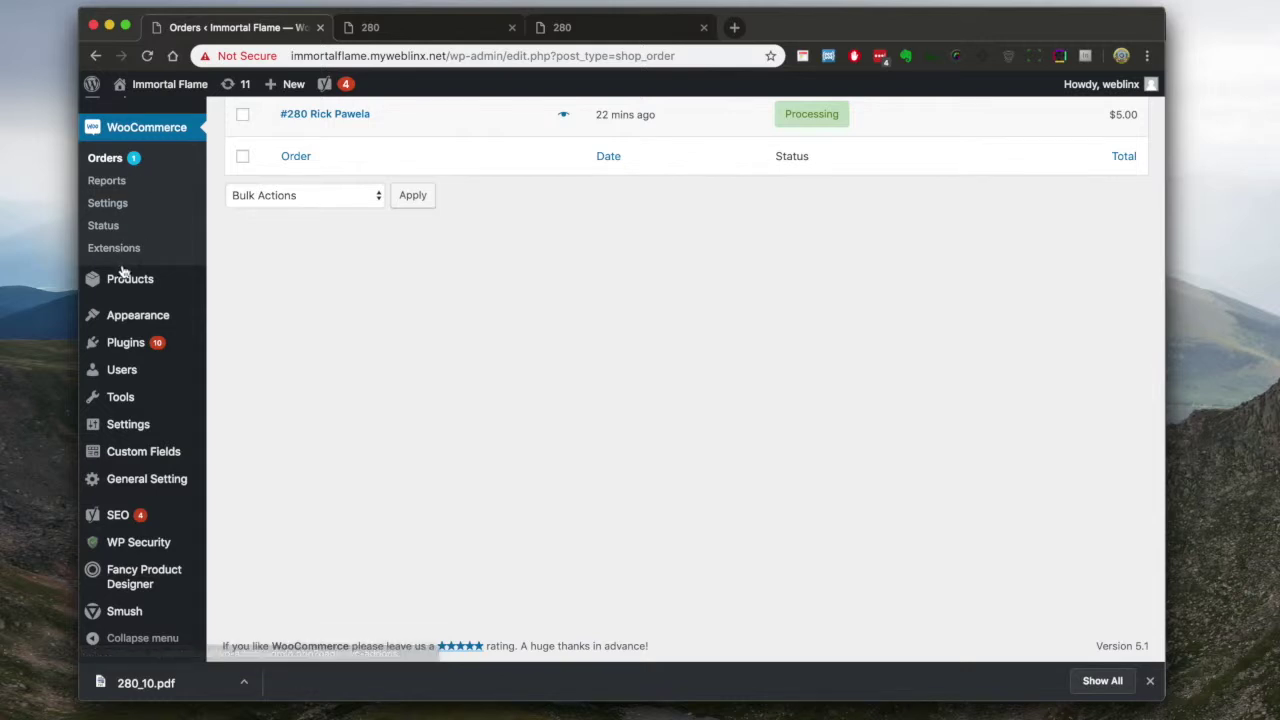
pyautogui.click(247, 285)
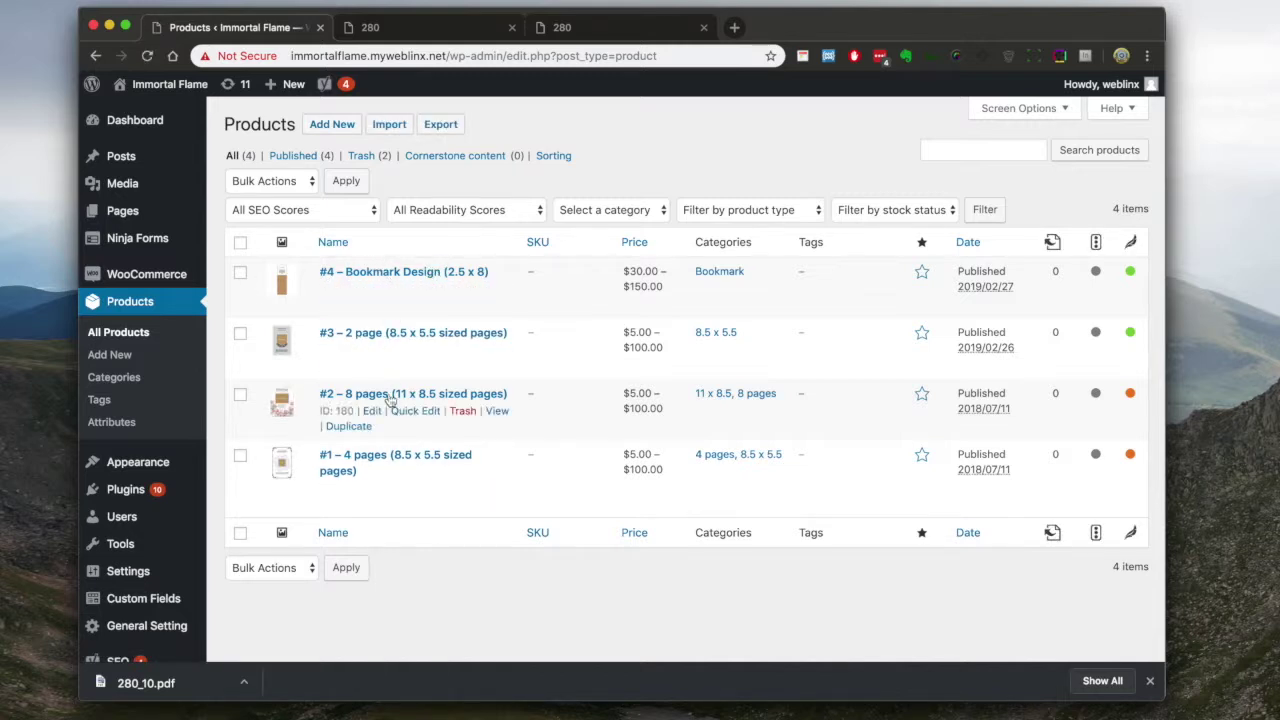
# Open the Fancy Product Designer products page in a new browser tab and switch to that tab
pyautogui.scroll(-3, 140, 480)
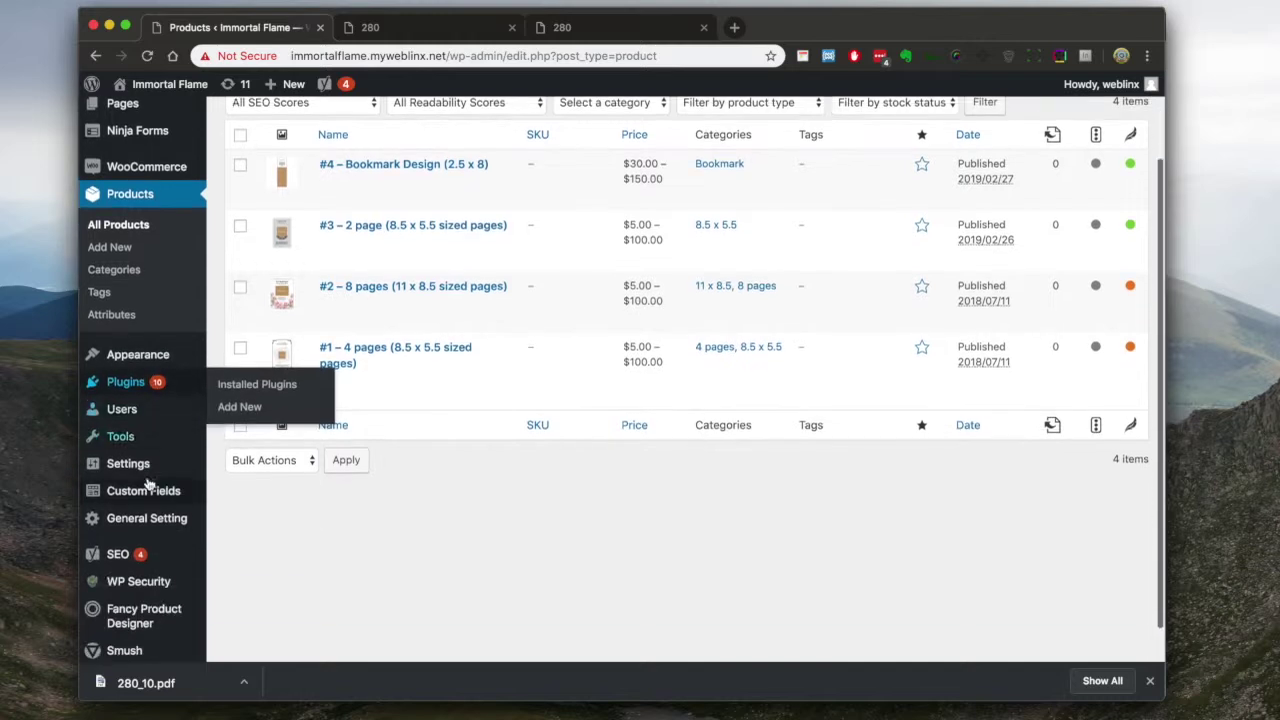
pyautogui.moveTo(145, 572)
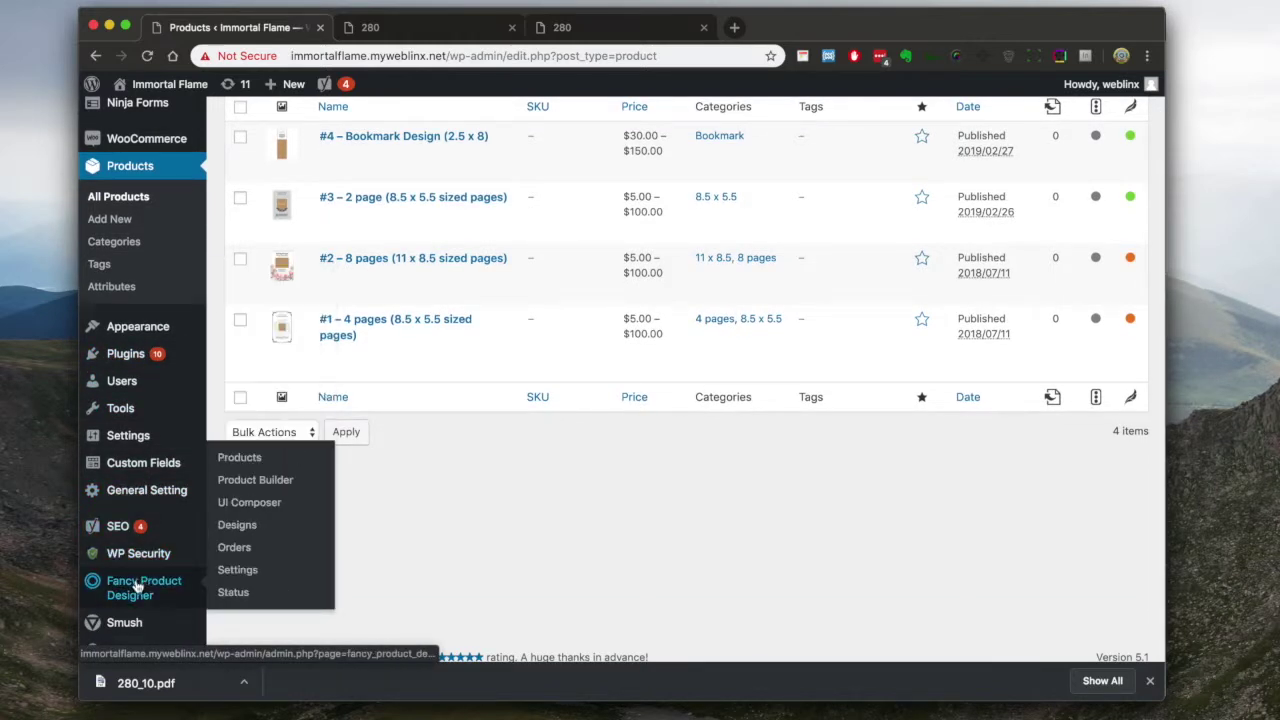
pyautogui.rightClick(252, 457)
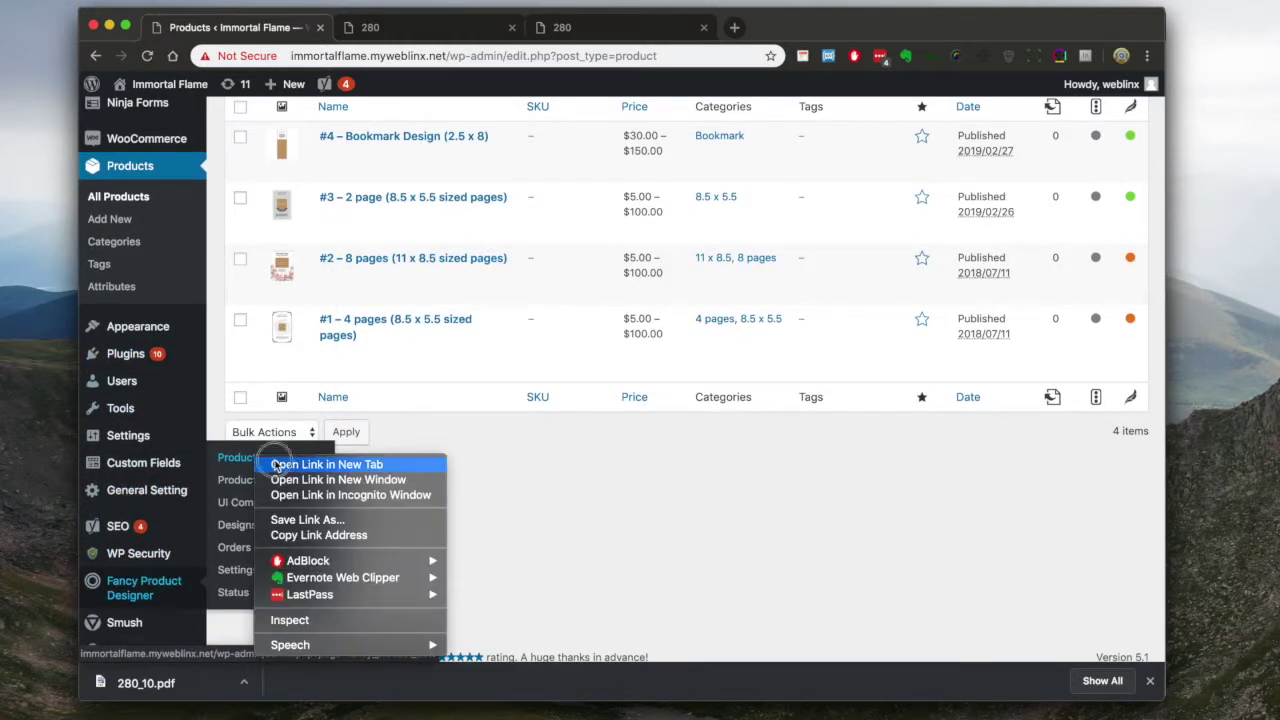
pyautogui.click(326, 464)
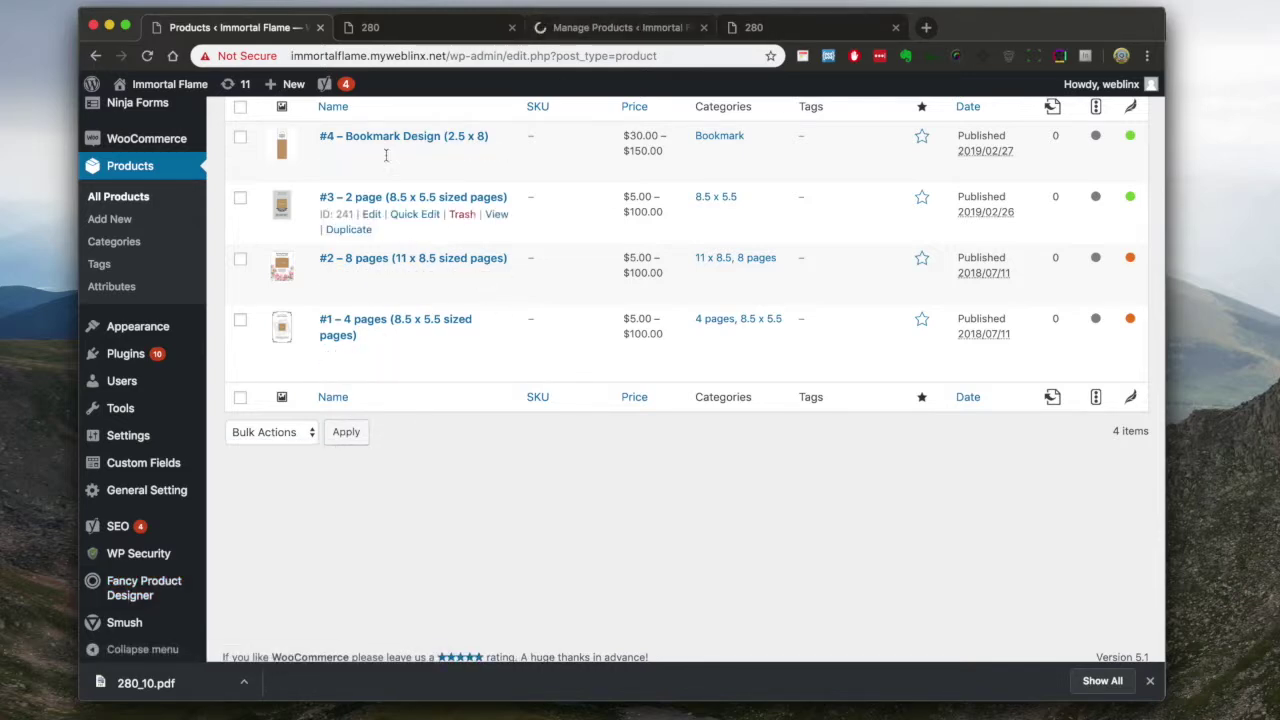
pyautogui.scroll(3, 400, 300)
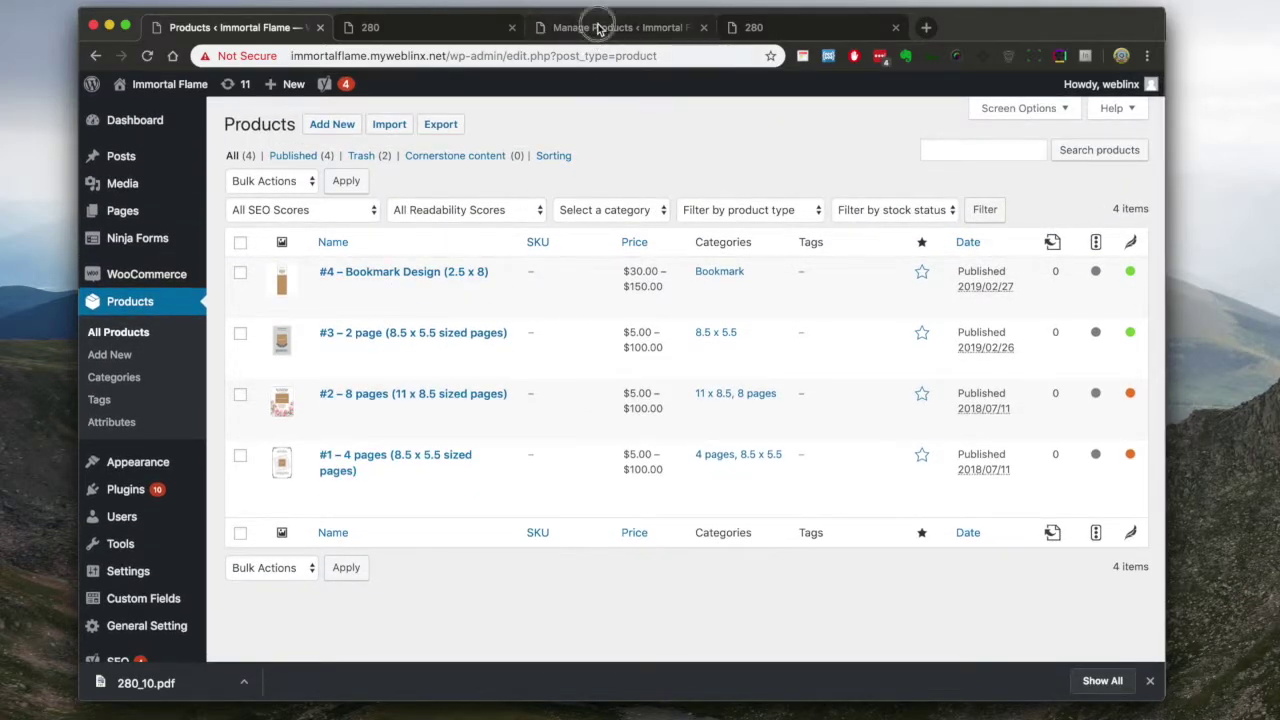
pyautogui.click(600, 28)
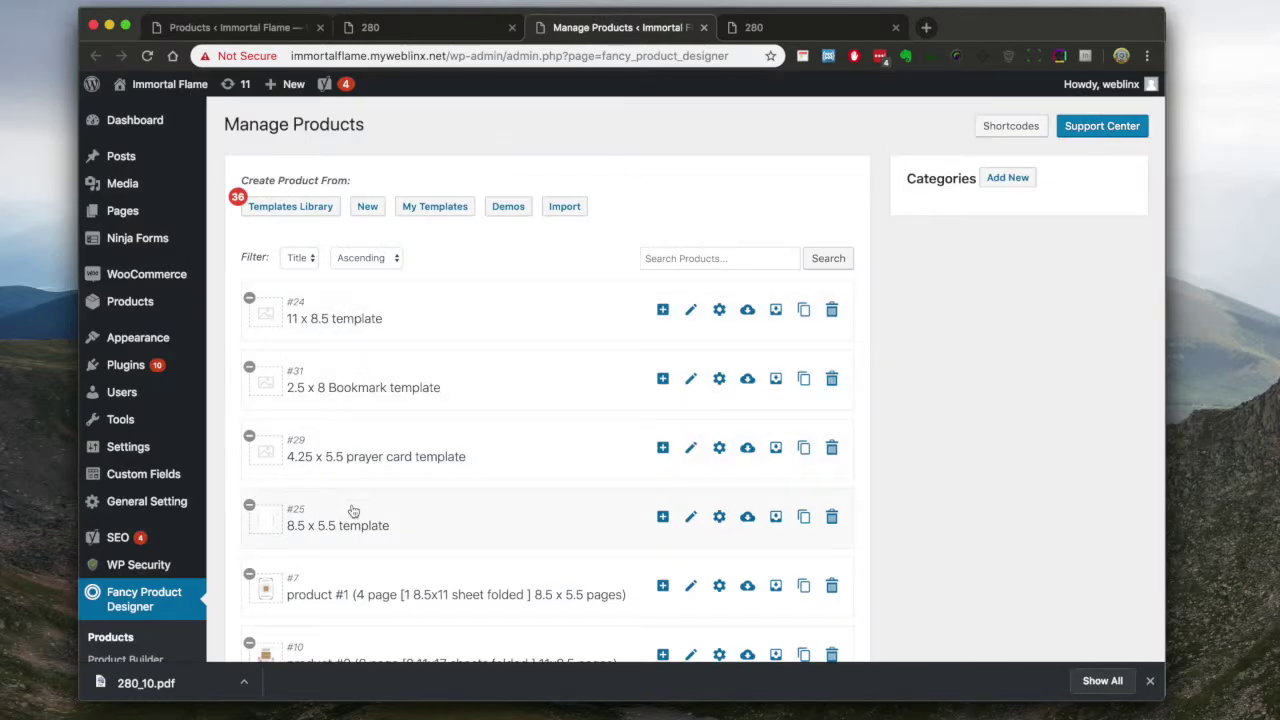
# Examine the Fancy Product Designer products list, comparing the blank size templates with the numbered products #1 to #4
pyautogui.scroll(-1, 354, 510)
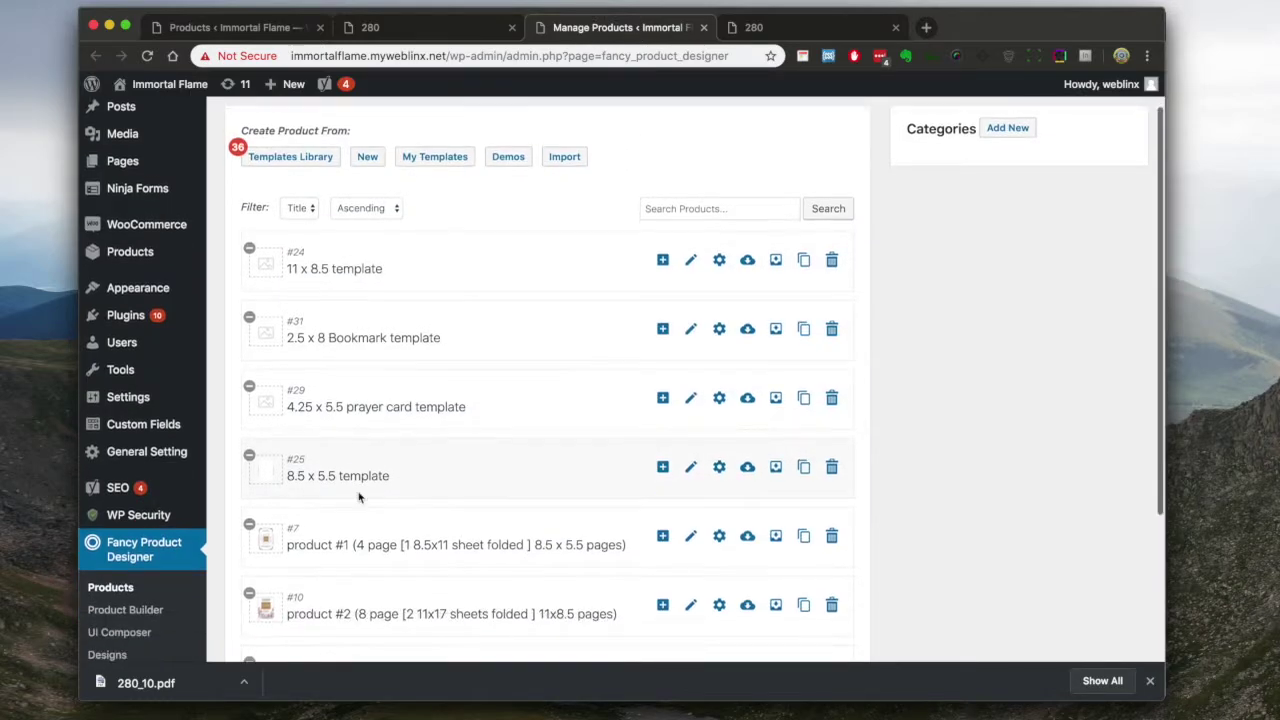
pyautogui.scroll(-3, 451, 294)
pyautogui.scroll(-2, 440, 295)
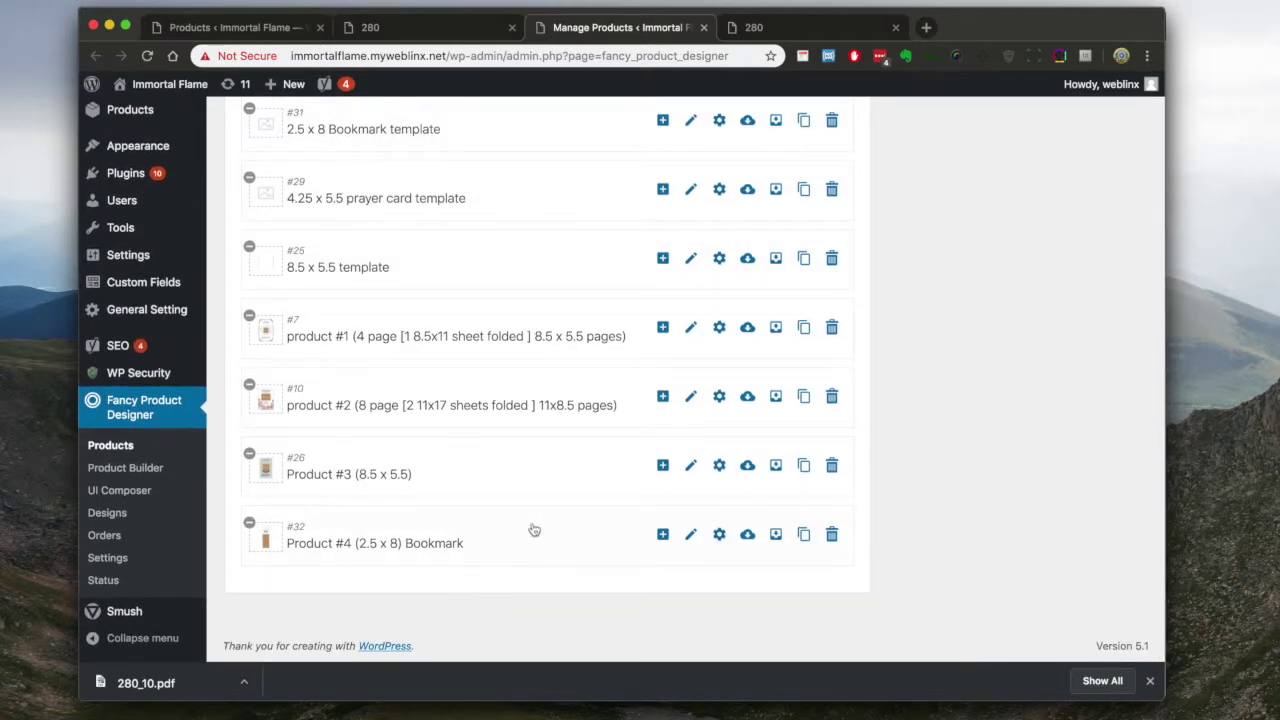
pyautogui.scroll(3, 534, 530)
pyautogui.scroll(1, 371, 223)
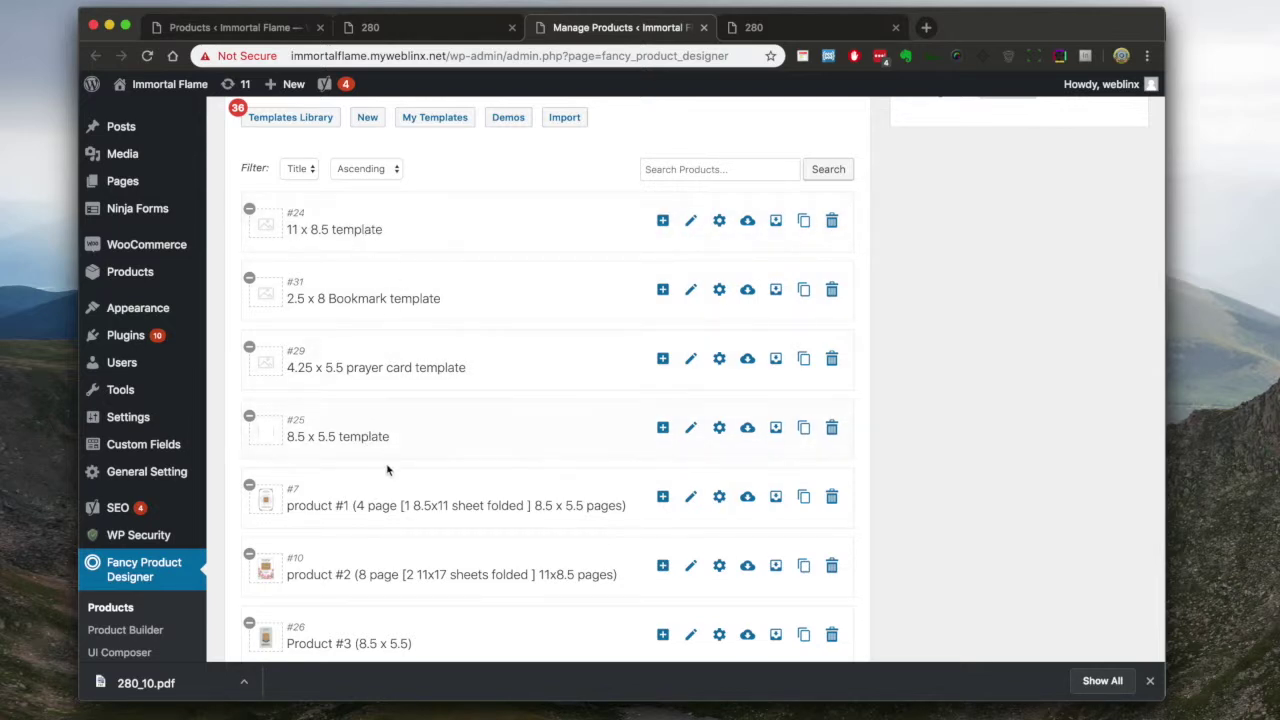
pyautogui.scroll(-3, 472, 394)
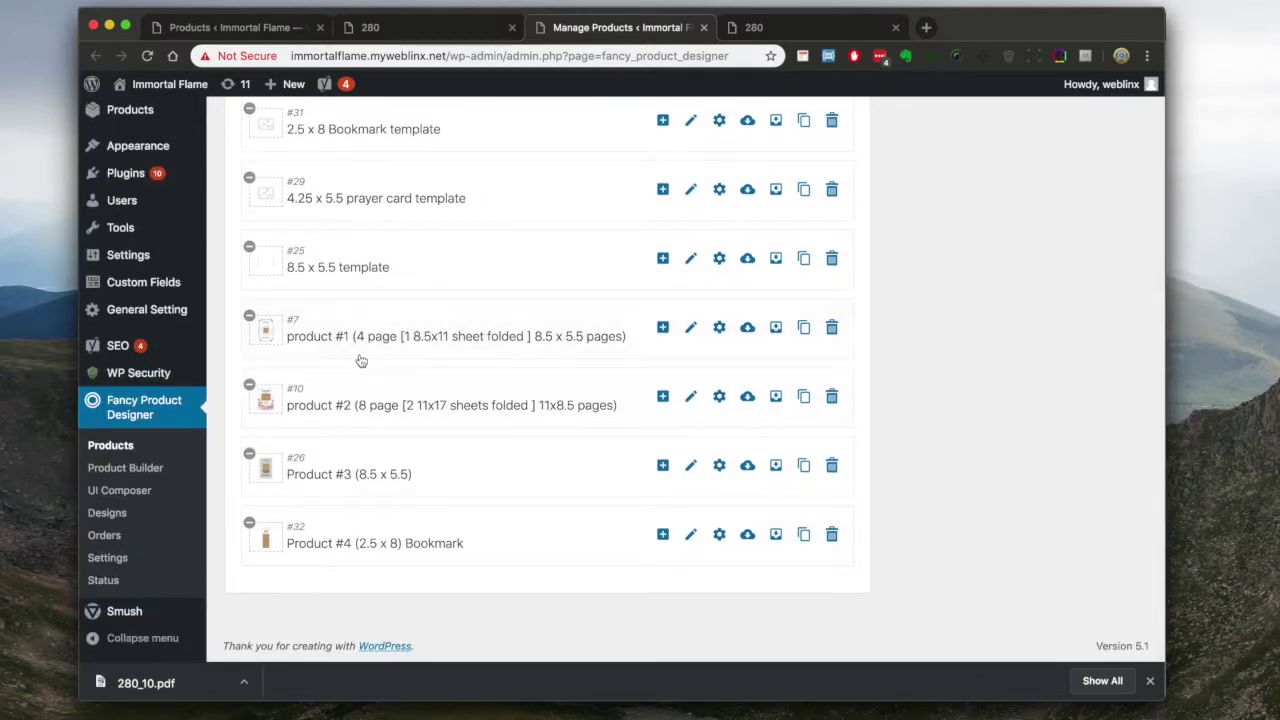
pyautogui.scroll(3, 400, 378)
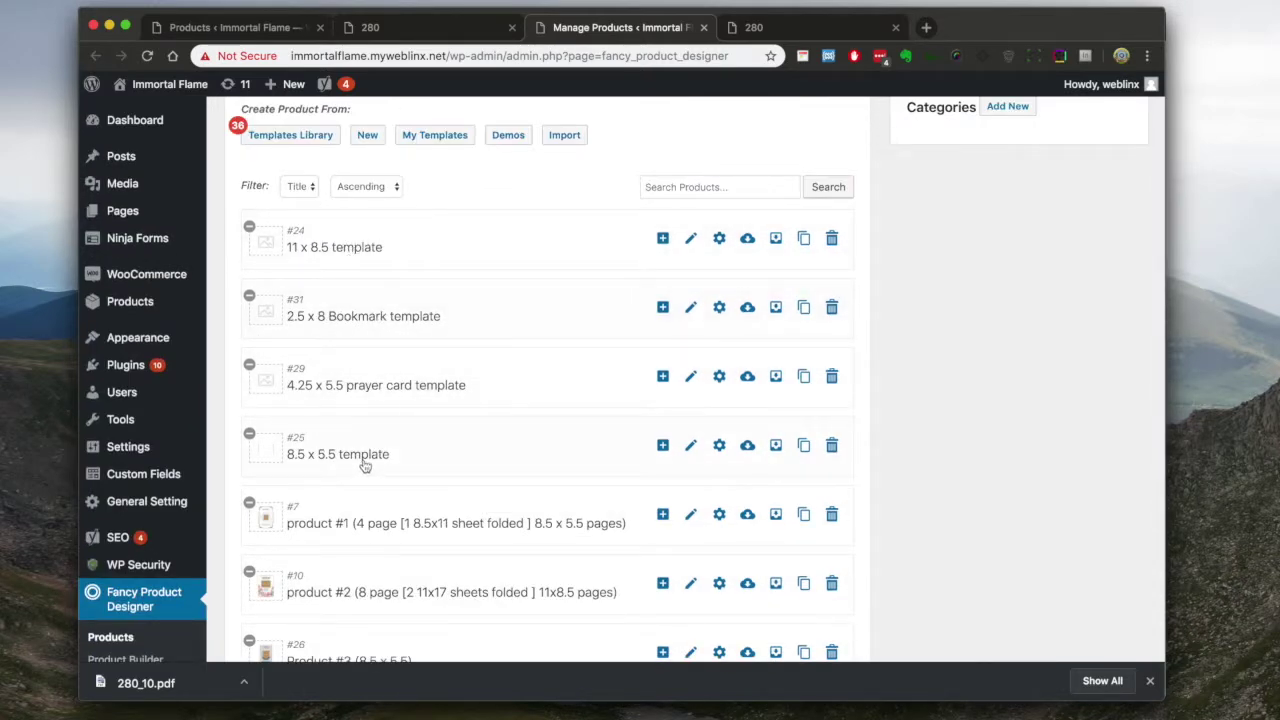
pyautogui.scroll(-3, 365, 466)
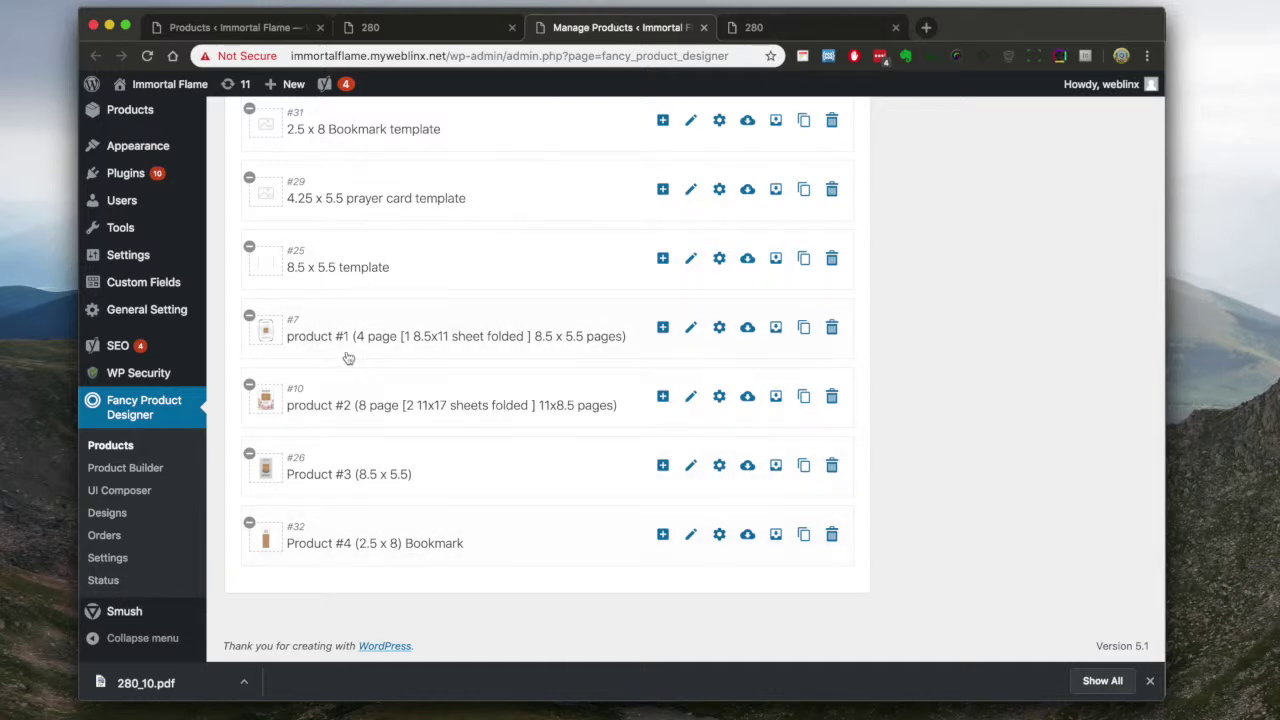
# Compare the WooCommerce product list with the Fancy Product Designer products, close the first 280 tab, and return to the WooCommerce list
pyautogui.press('super+1')
pyautogui.scroll(-1, 400, 293)
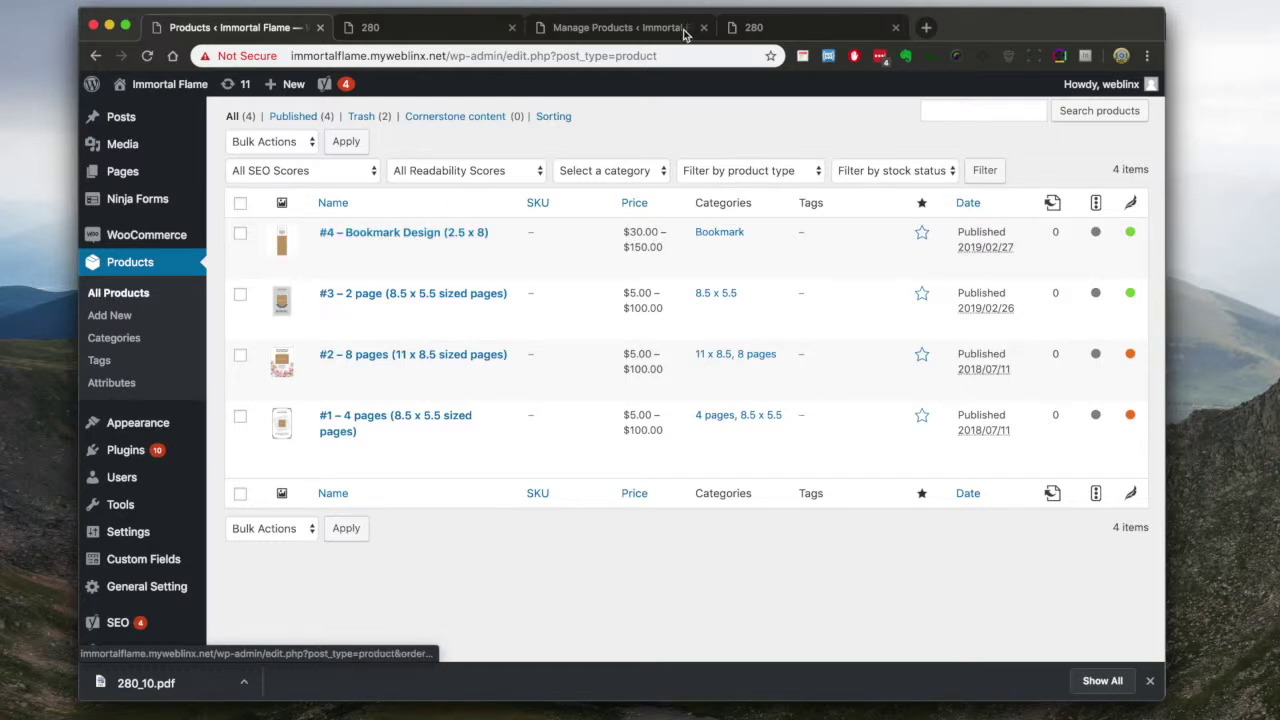
pyautogui.click(615, 33)
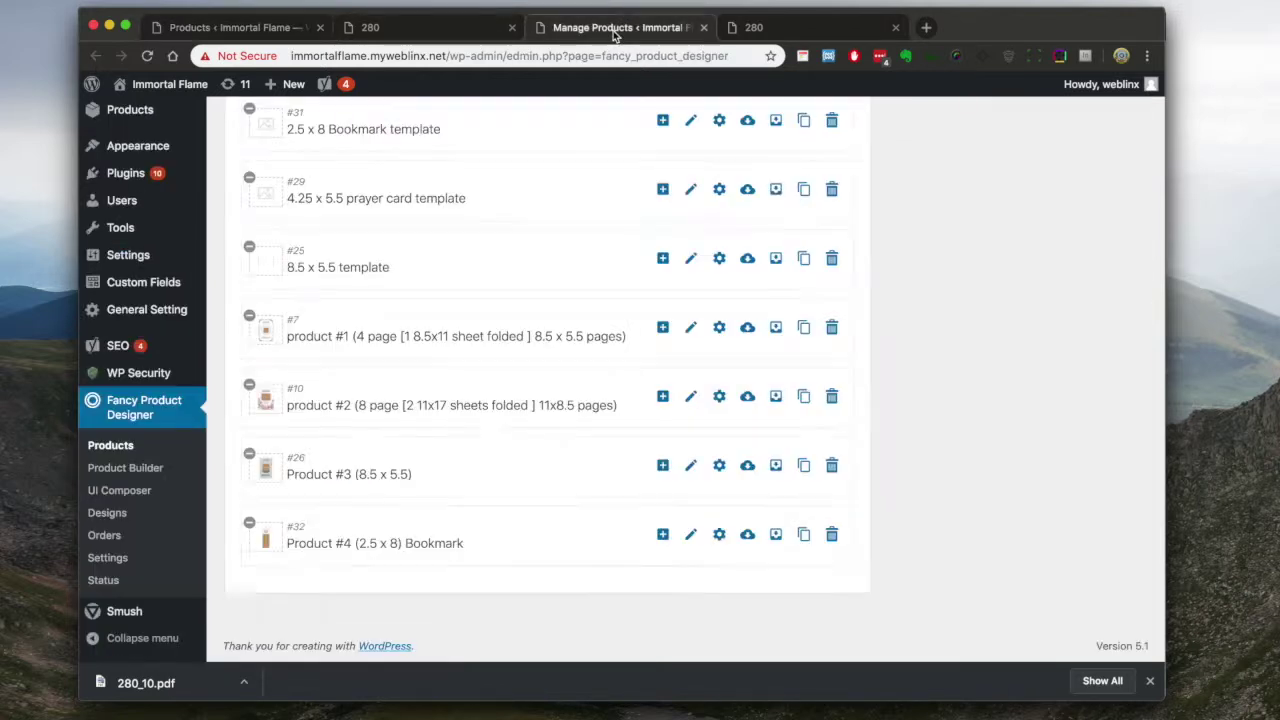
pyautogui.click(509, 28)
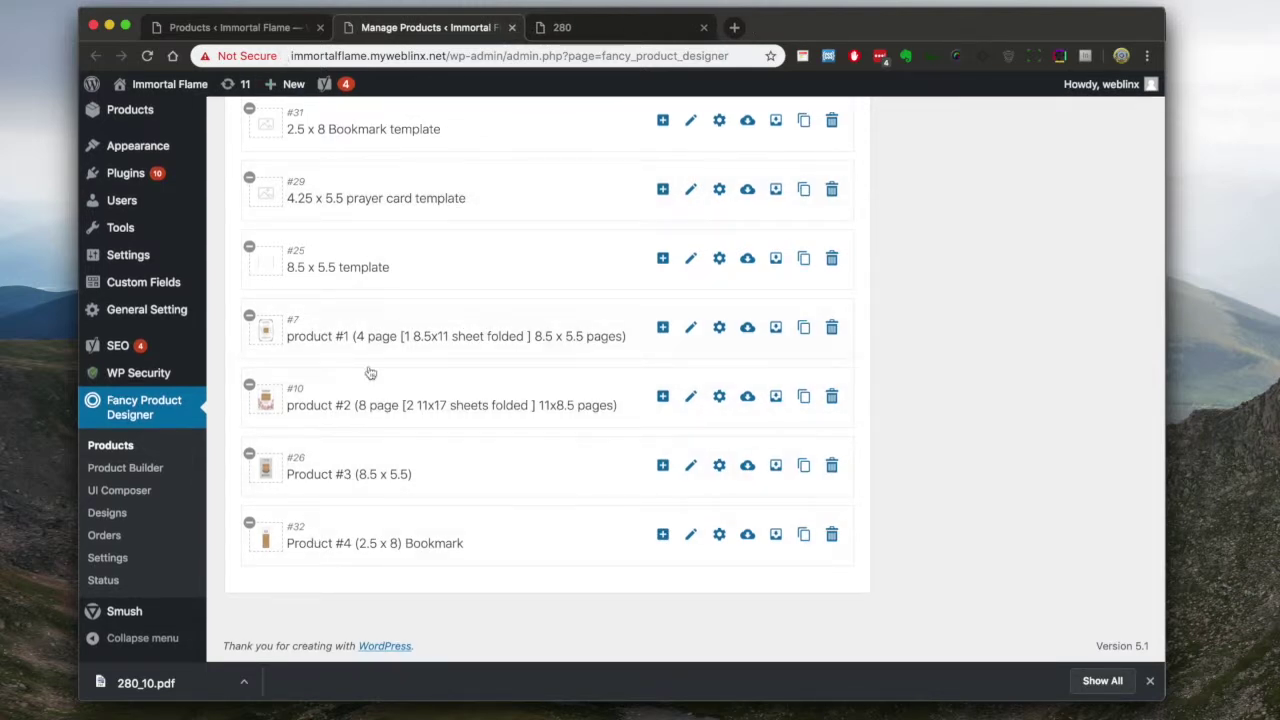
pyautogui.click(262, 30)
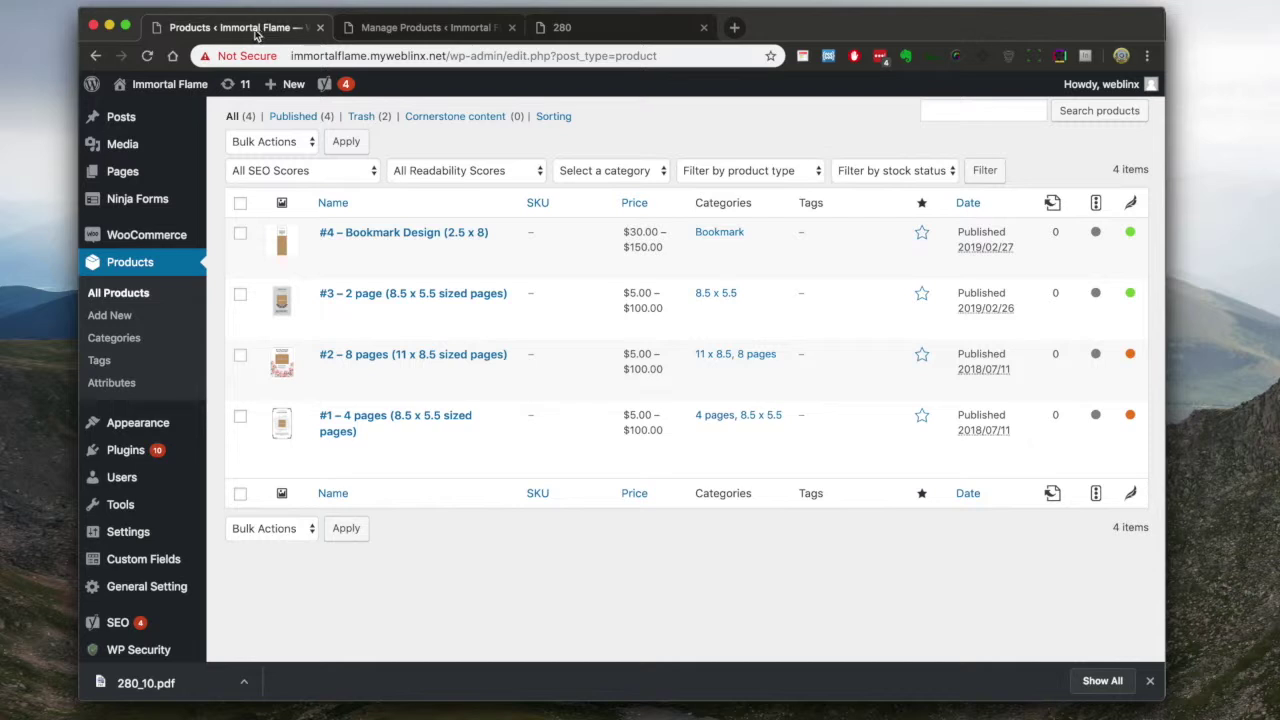